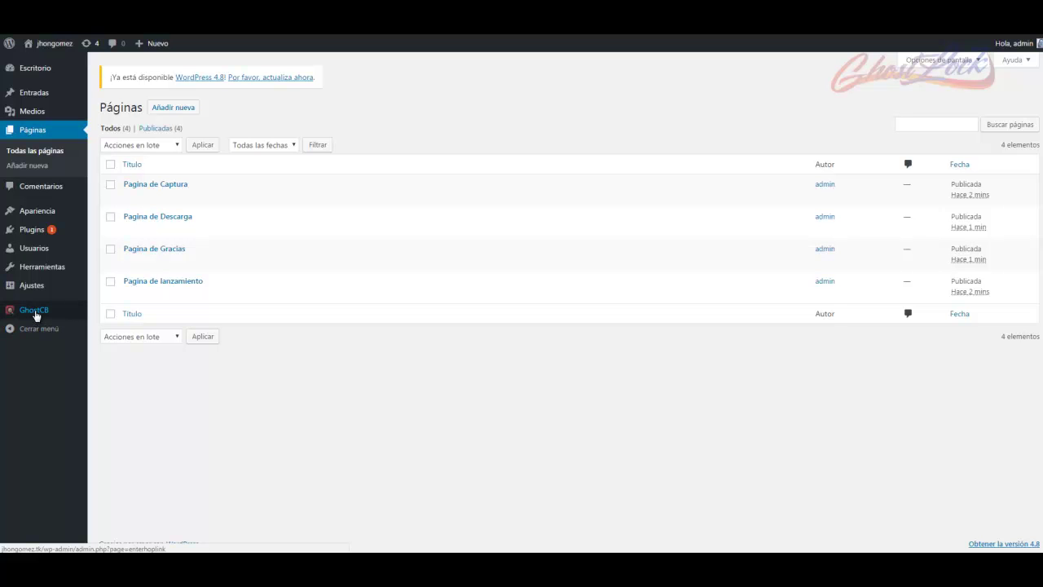
- Open the GhostCB plugin page, and bring up the ClickBank login page in a separate browser tab
click(34, 310)
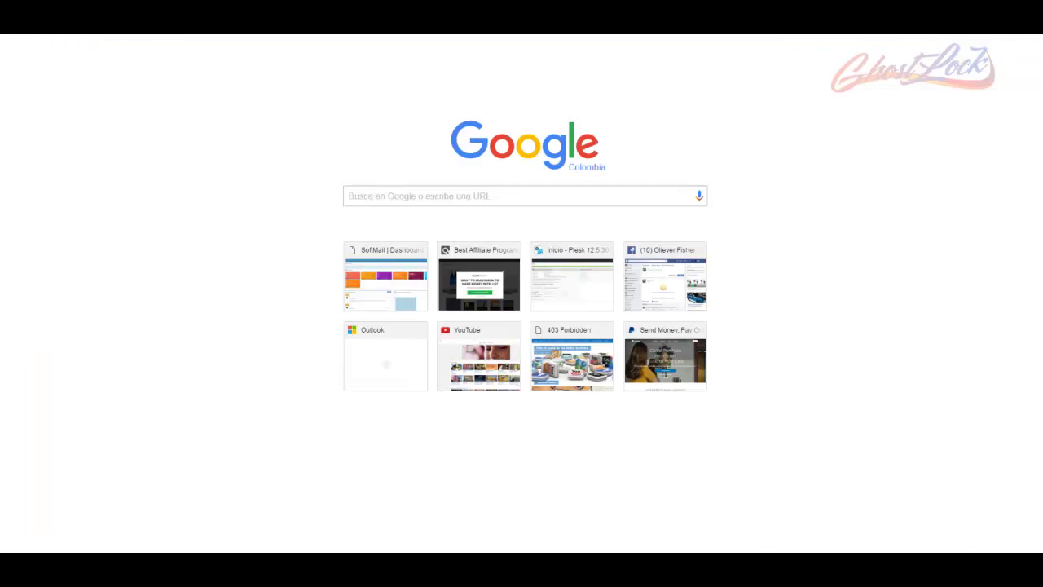
text(click)
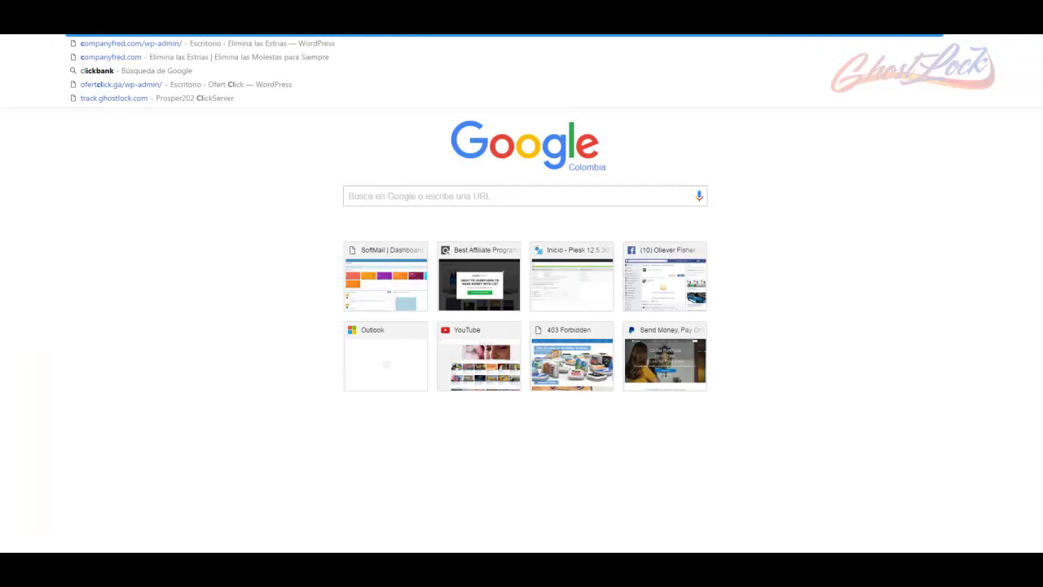
key(Return)
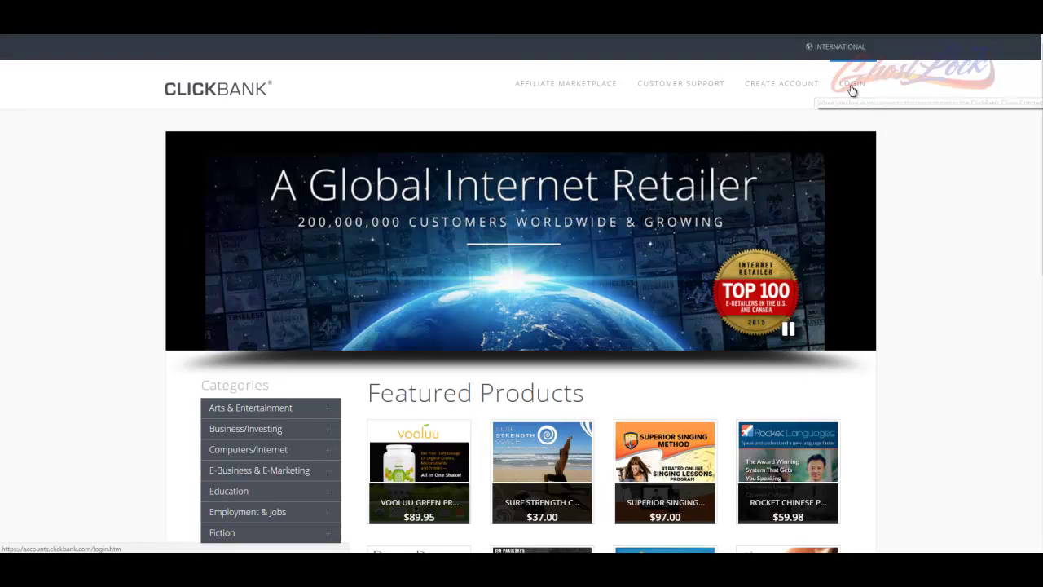
click(851, 85)
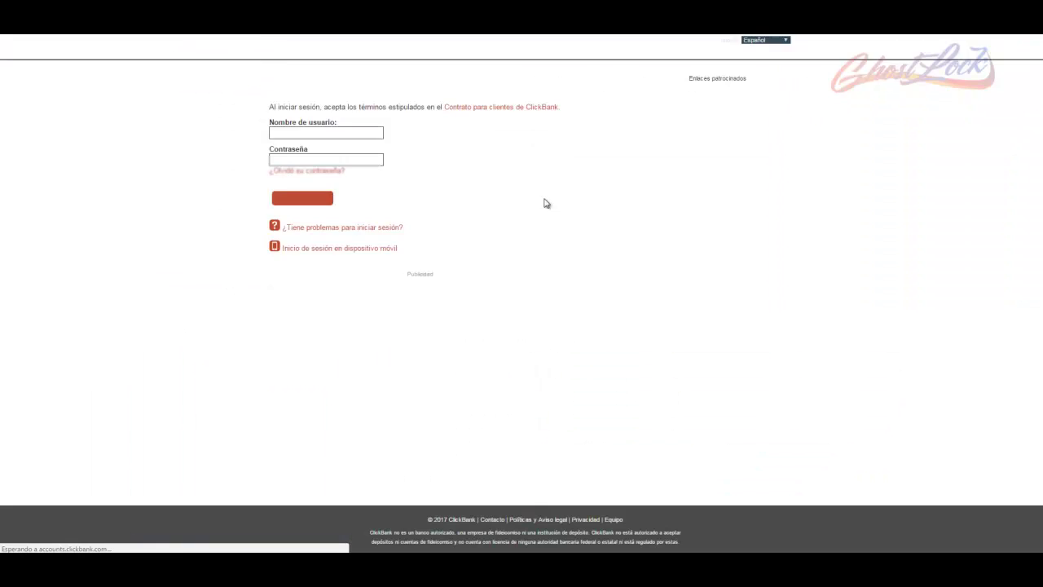
- Log in to ClickBank with the account username and password, completing the "No soy un robot" check
click(307, 162)
click(303, 182)
click(281, 234)
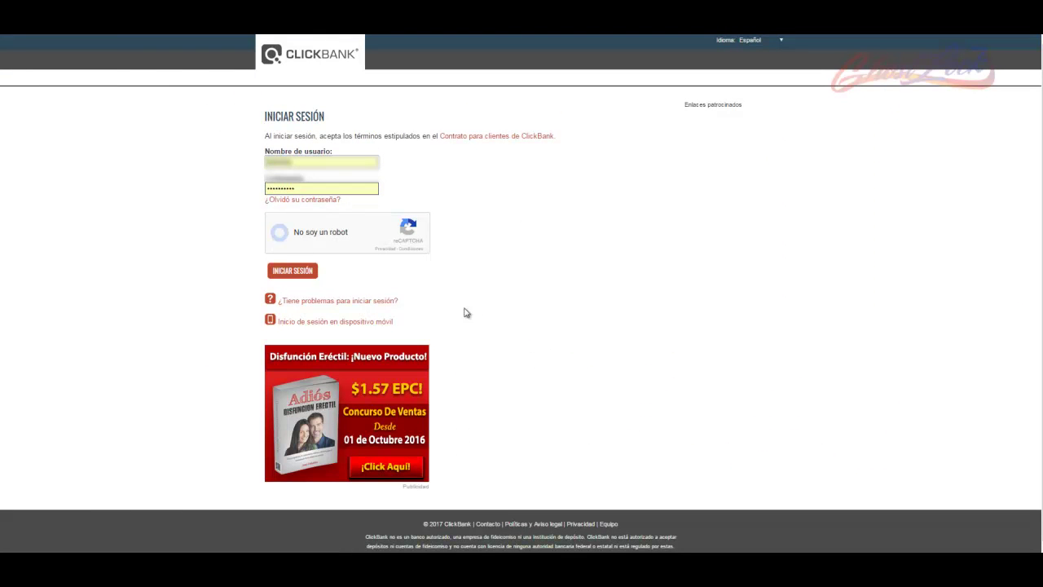
click(285, 272)
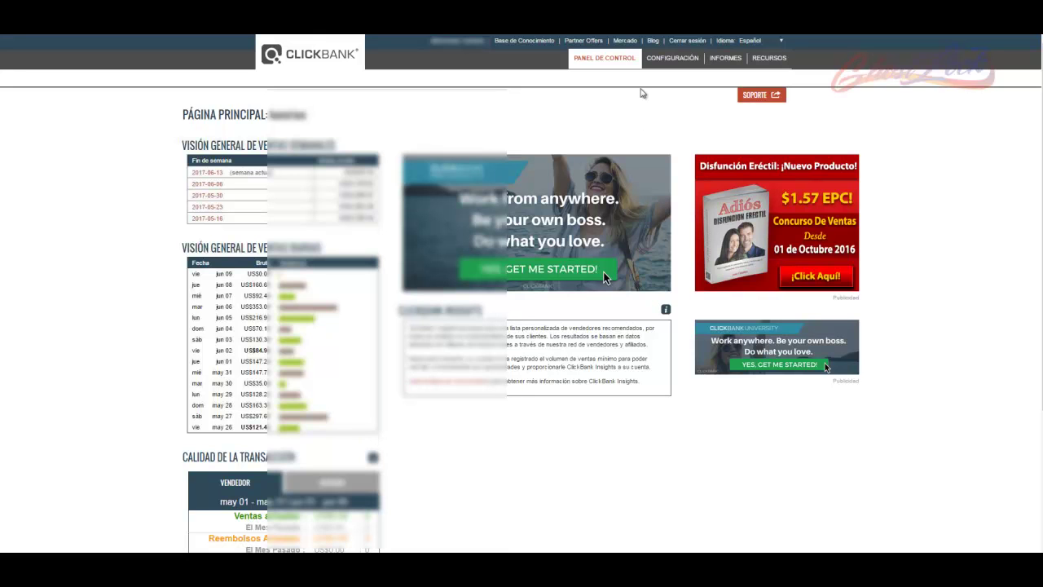
- Open the Hogar y Jardín category in the ClickBank marketplace
click(625, 41)
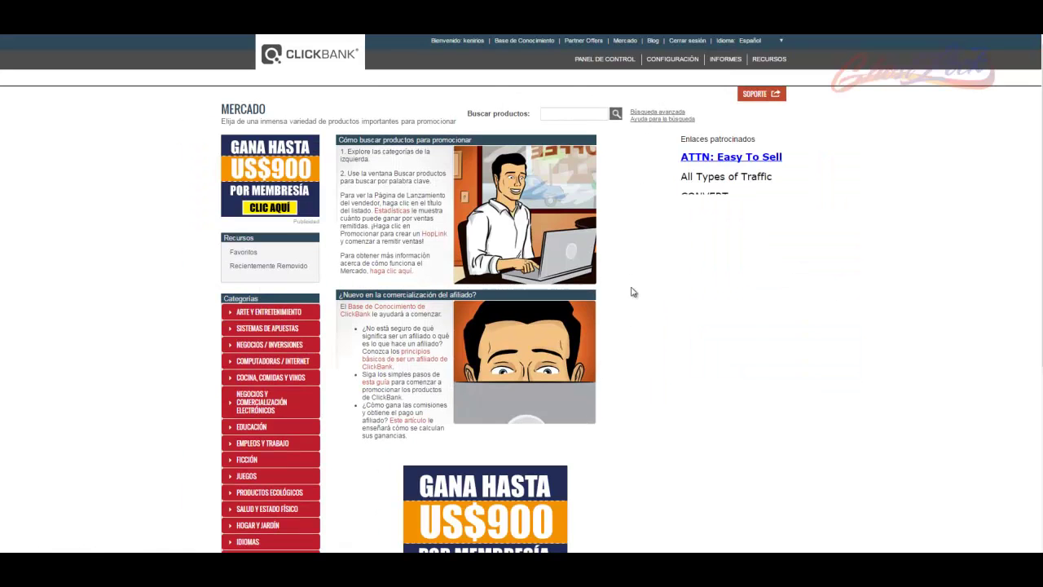
scroll(659, 326, down, 4)
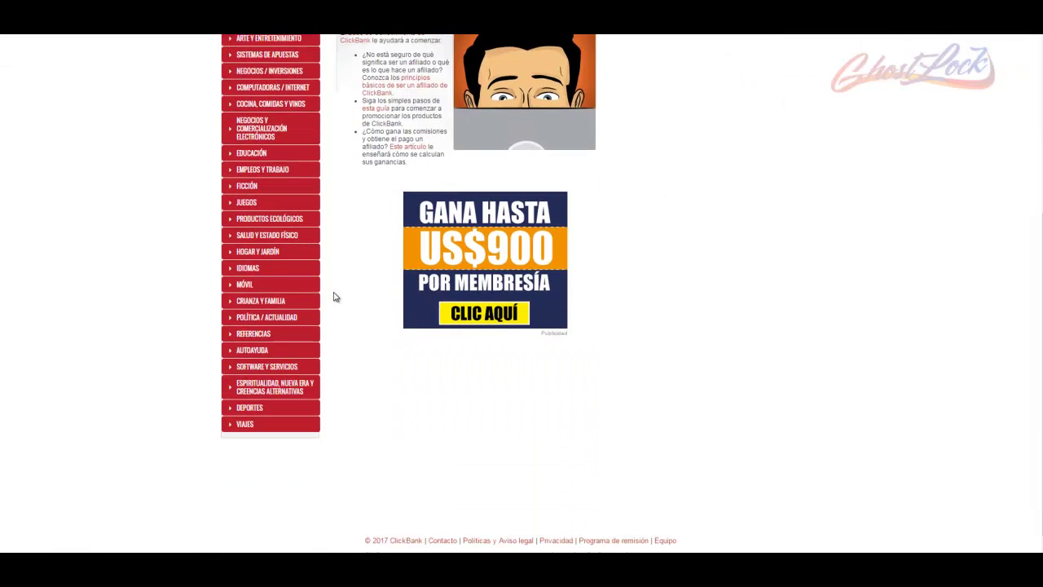
click(261, 254)
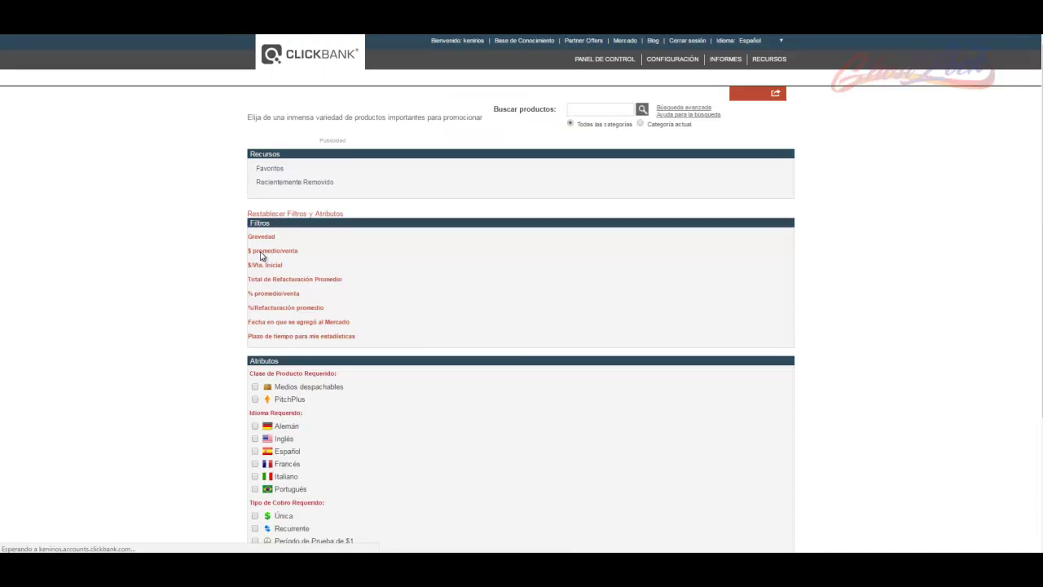
- Filter the Hogar y Jardín products by the required language Español
scroll(361, 302, down, 5)
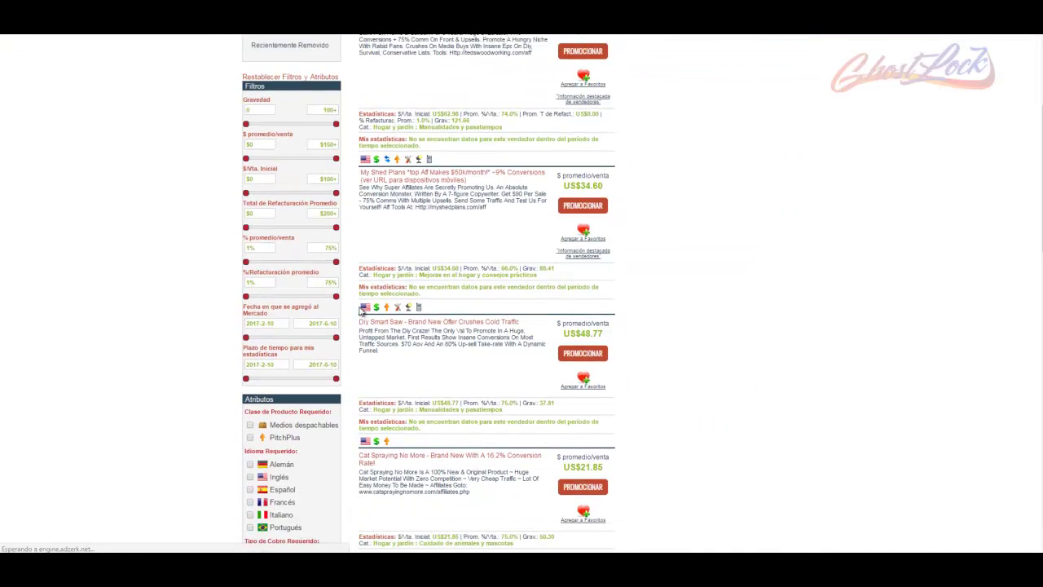
click(250, 325)
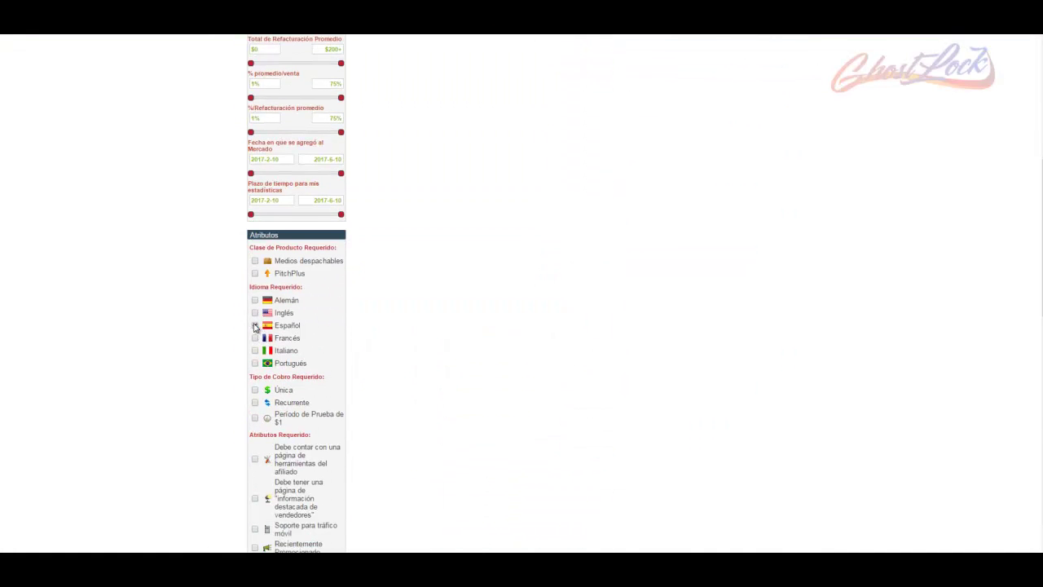
scroll(455, 325, up, 2)
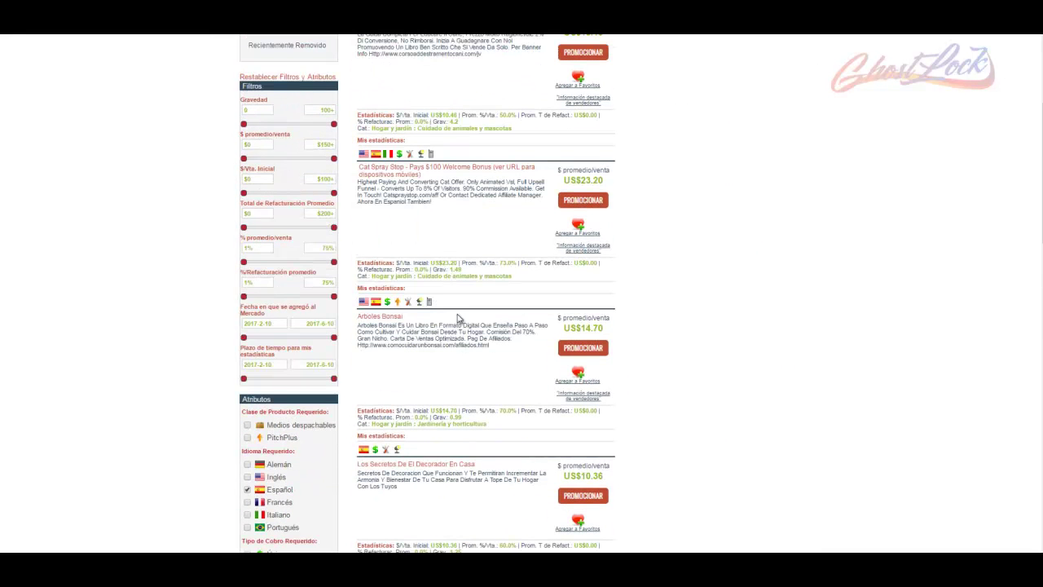
- Examine the Arboles Bonsai product's sales page from its headline down to the footer
scroll(457, 310, down, 1)
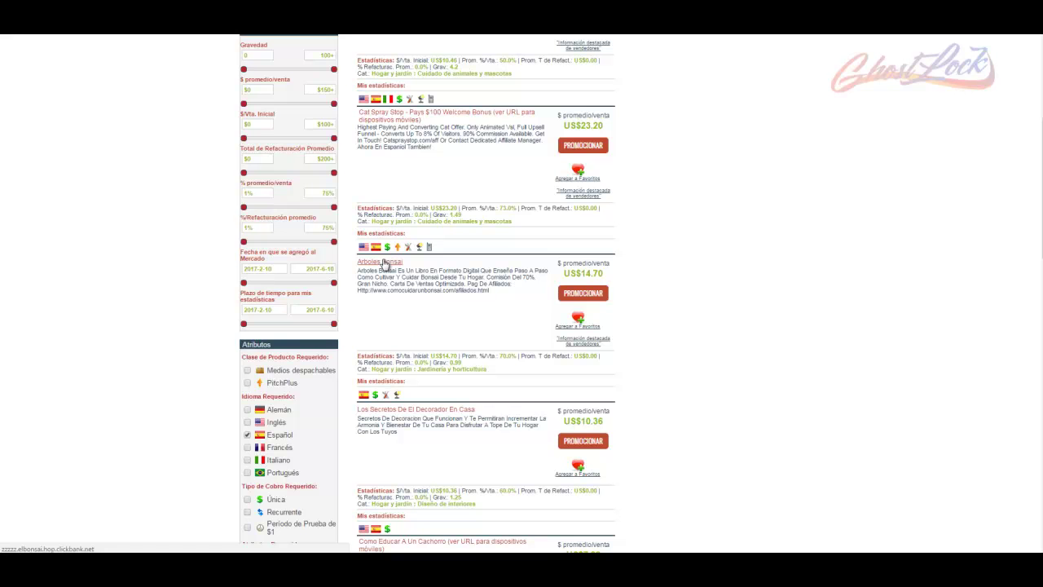
click(384, 264)
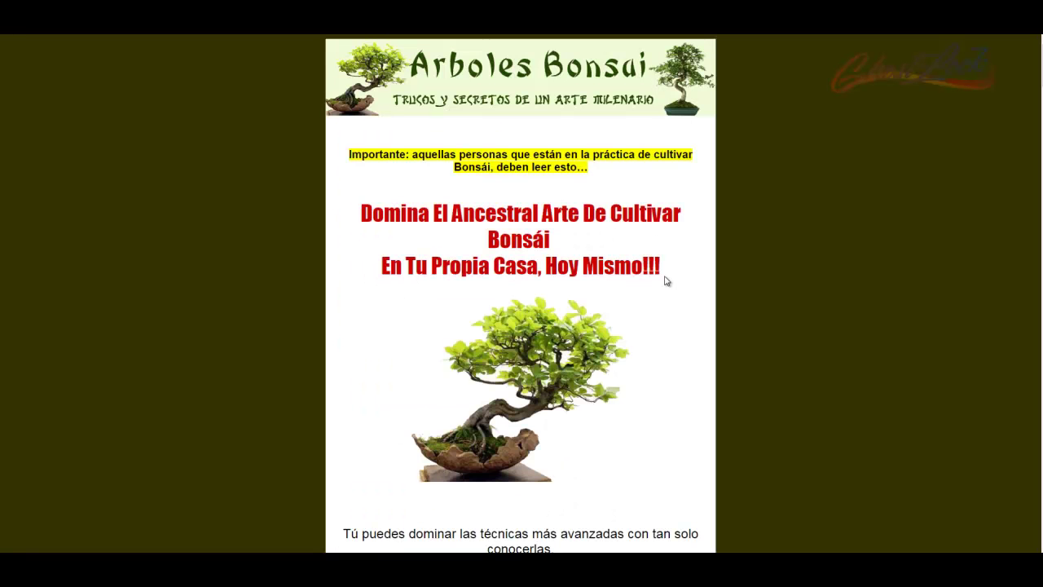
scroll(664, 281, down, 10)
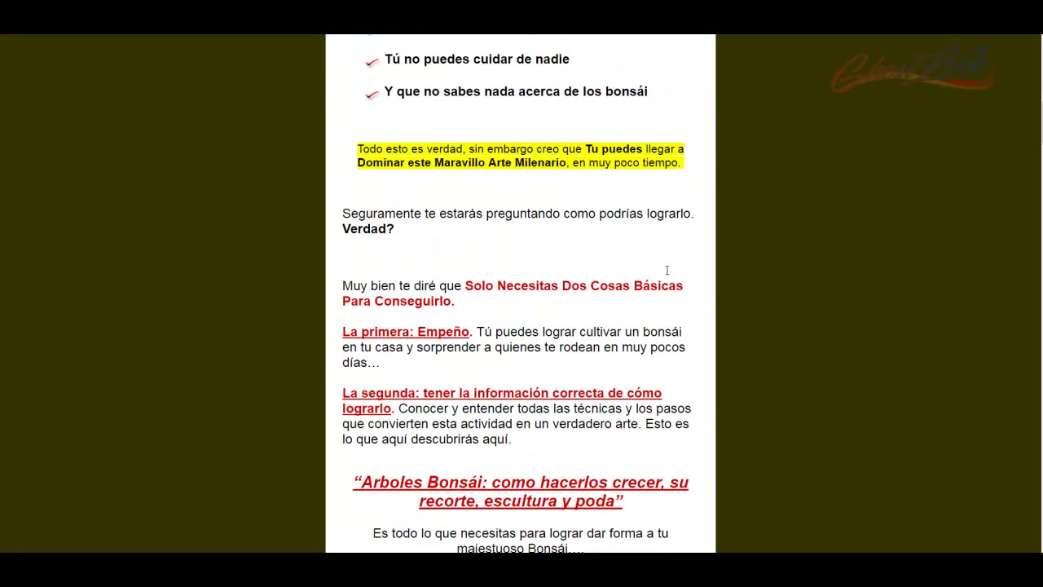
scroll(667, 273, down, 11)
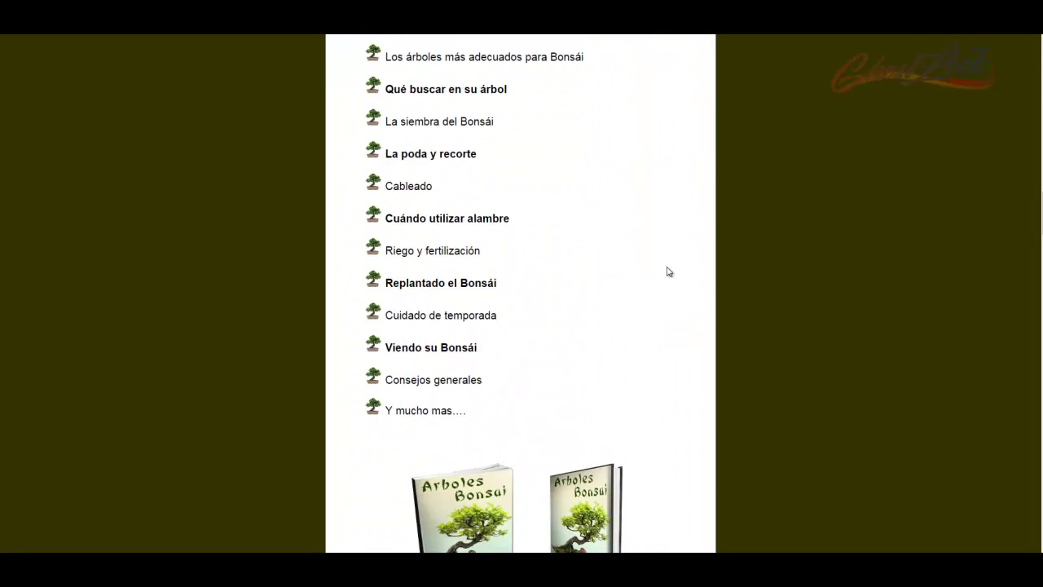
scroll(668, 271, down, 3)
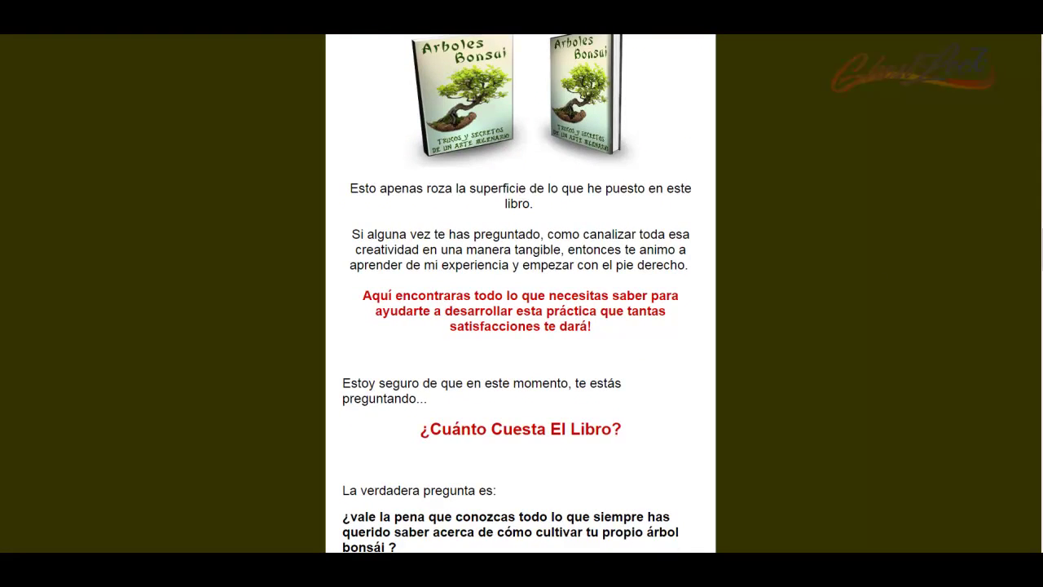
scroll(516, 327, down, 20)
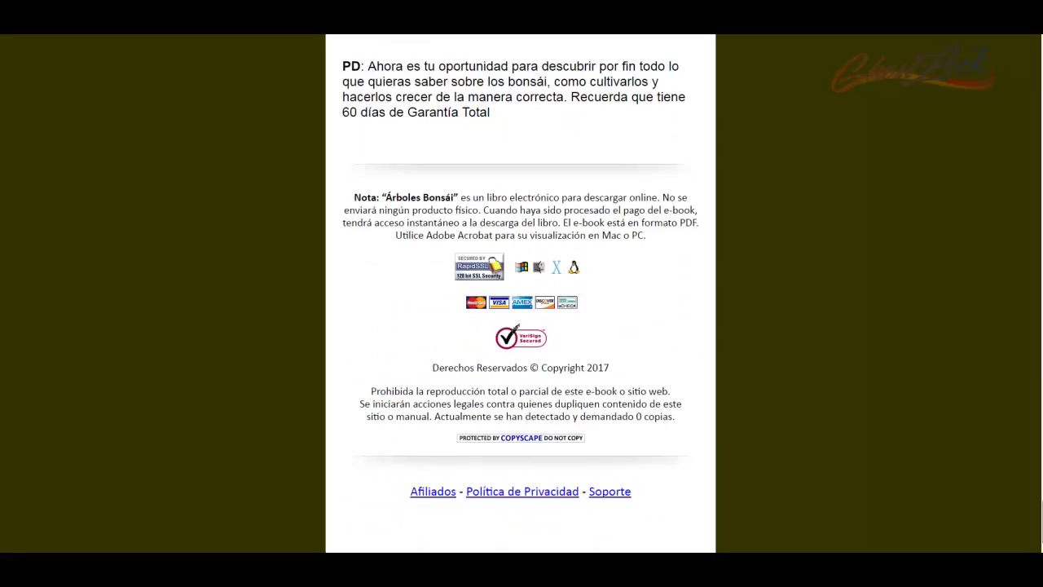
scroll(516, 326, up, 20)
scroll(520, 293, up, 10)
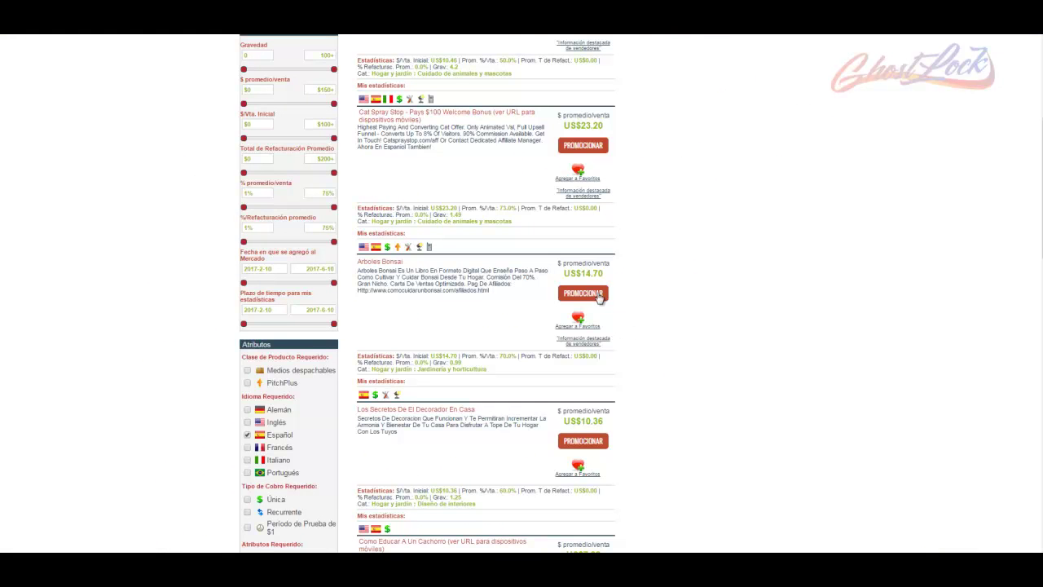
- Start promoting Arboles Bonsai and put the text "Programa de Afiliados: Promueva Productos para 'elbonsai'" in a new Notepad document
click(584, 293)
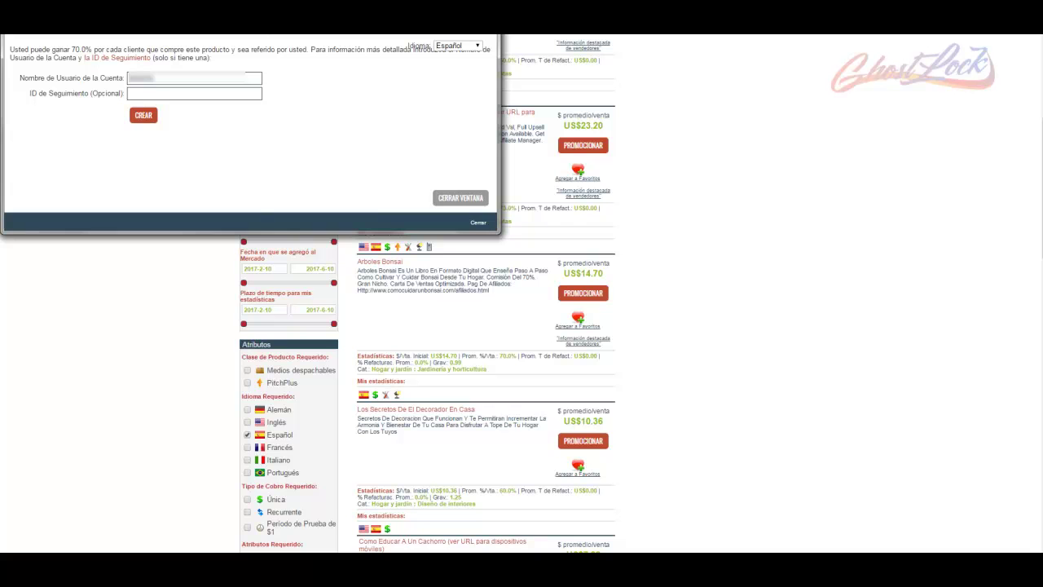
click(15, 567)
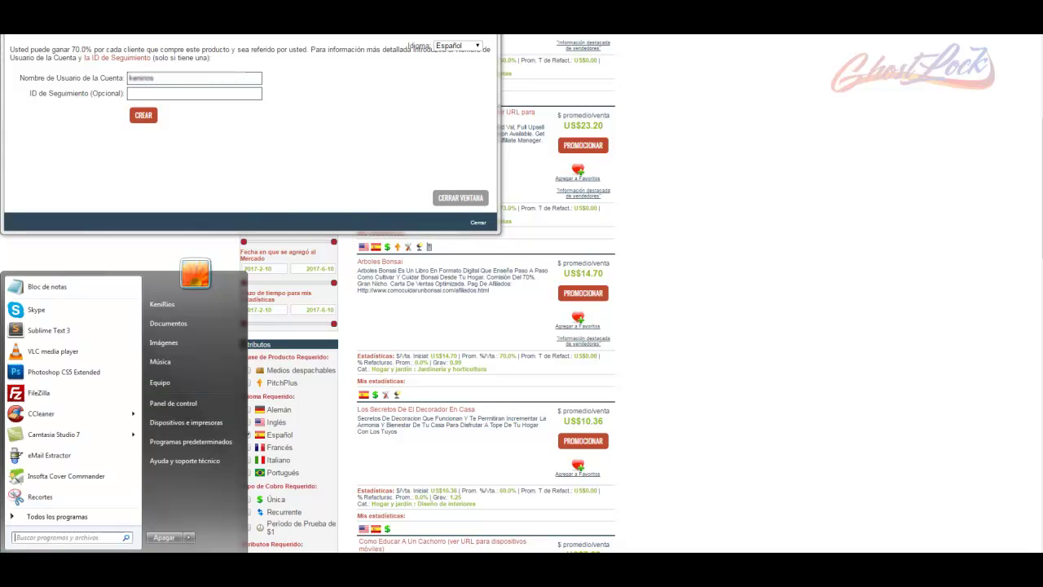
click(47, 291)
text(Programa de Afiliados: Promueva Productos para 'elbonsai')
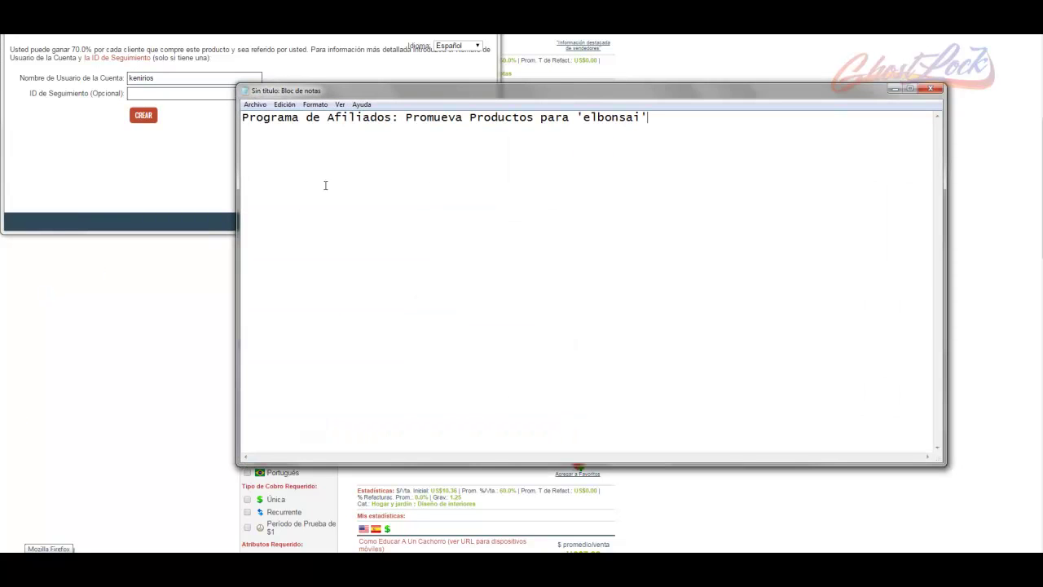
- Save the Notepad document as oferta02 in the GHOSTCB folder on the desktop
click(255, 104)
click(287, 153)
click(286, 196)
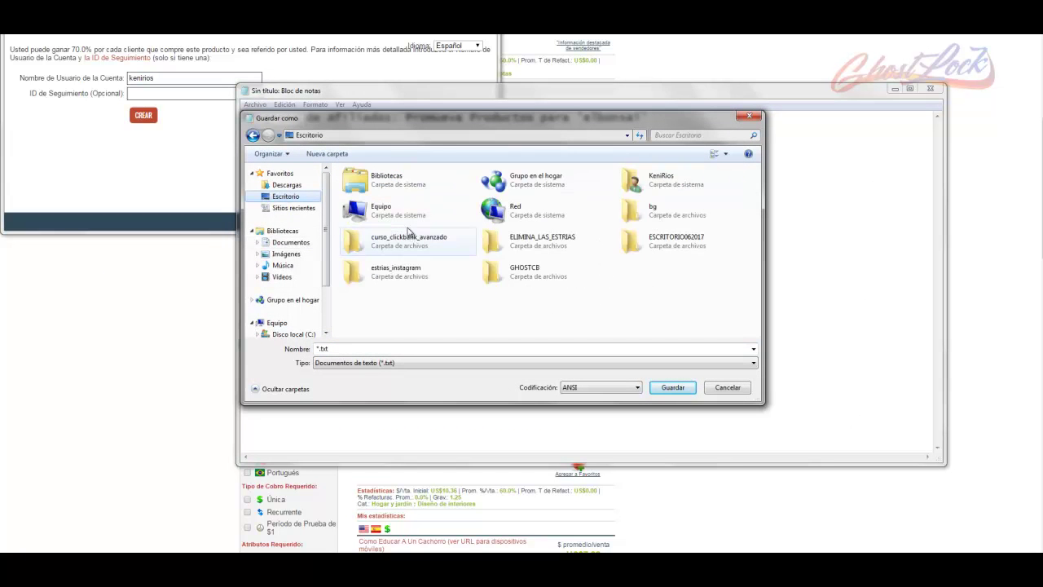
double_click(539, 271)
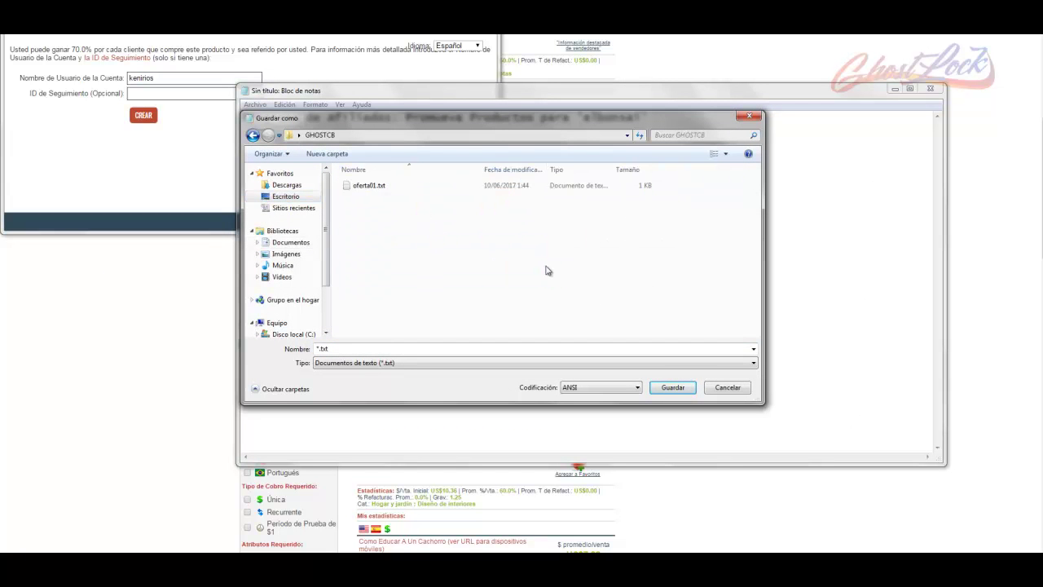
click(346, 346)
text(oferta0)
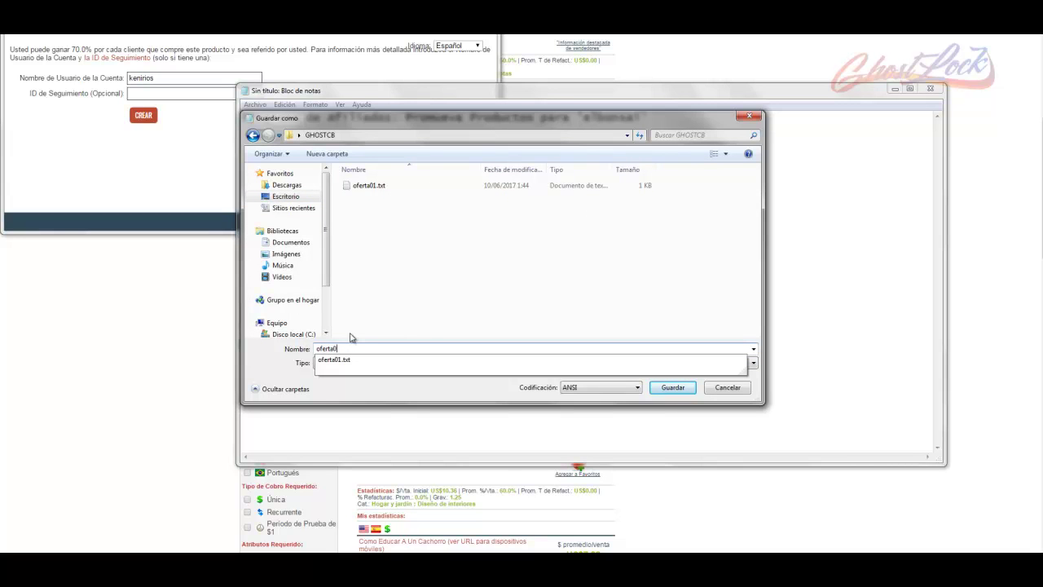
text(1)
key(BackSpace)
text(2)
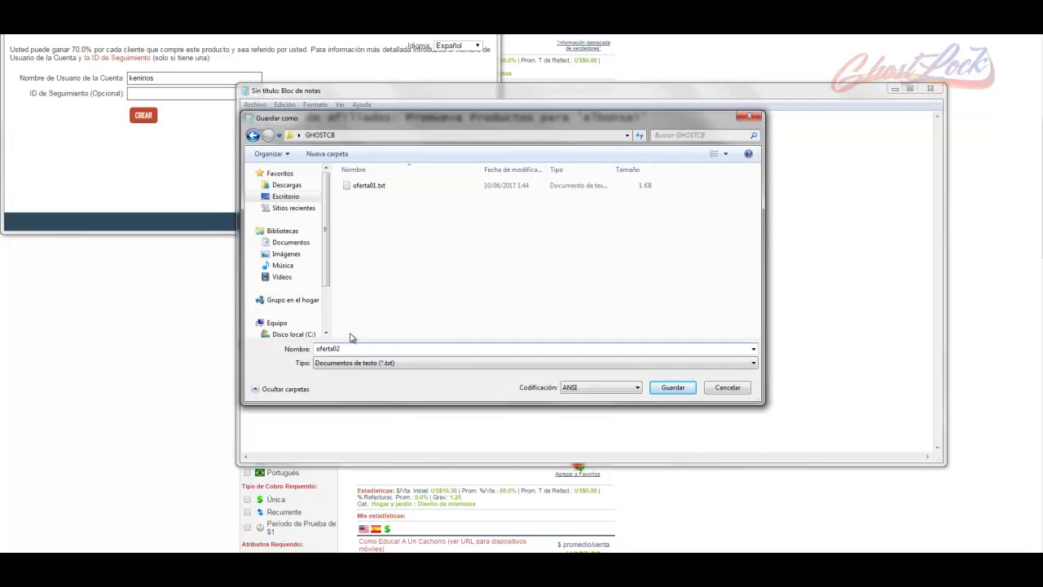
key(Return)
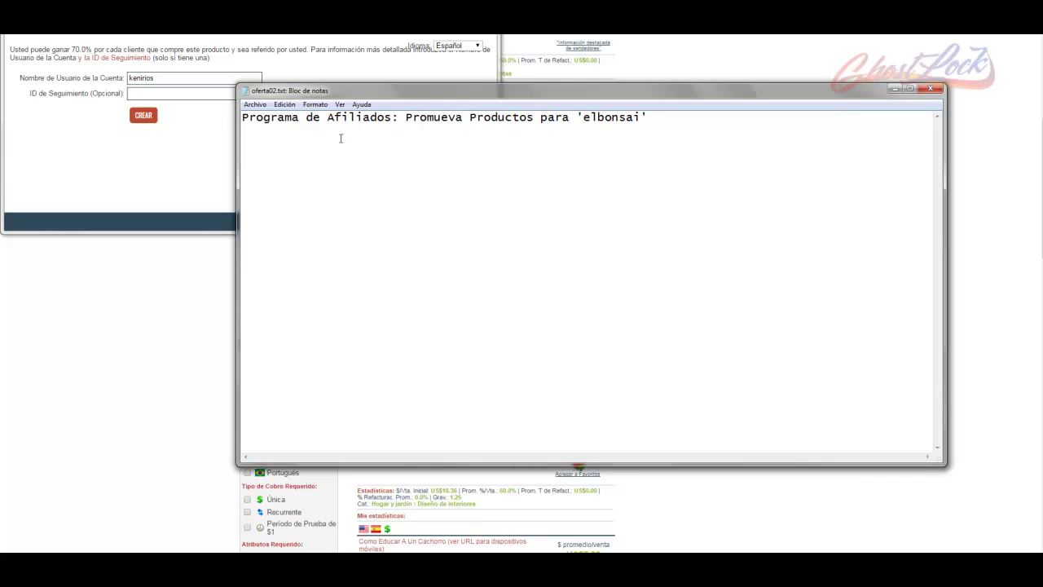
- Create the affiliate HopLink for the elbonsai product and paste its URL below the text in oferta02.txt
click(196, 152)
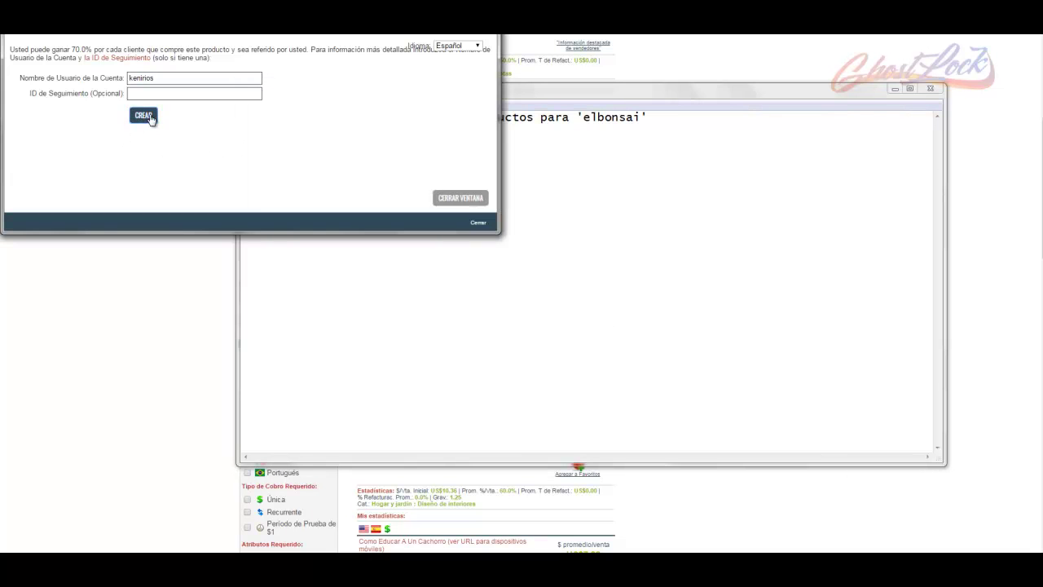
click(144, 115)
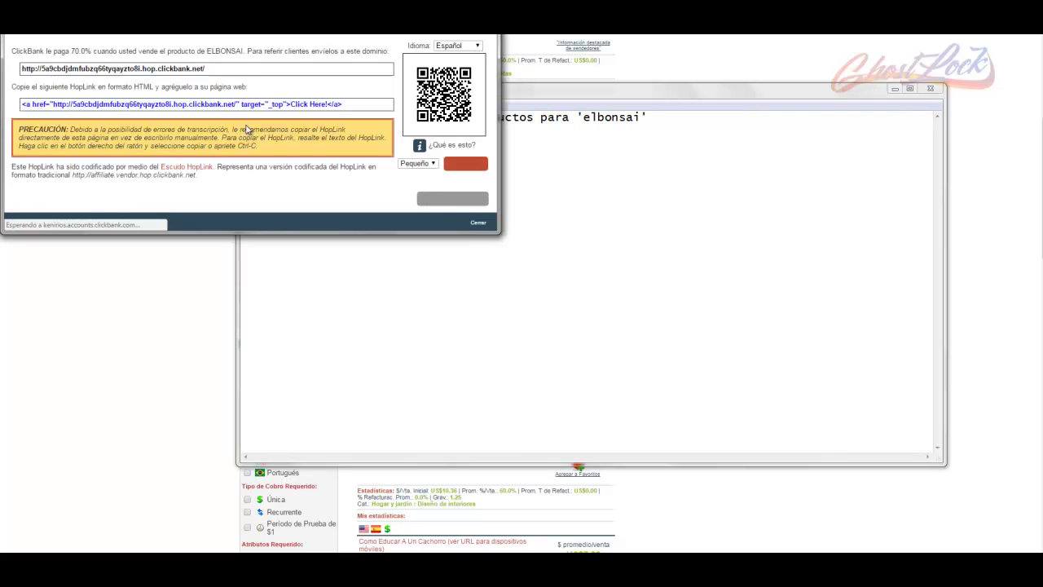
click(227, 73)
key(ctrl+c)
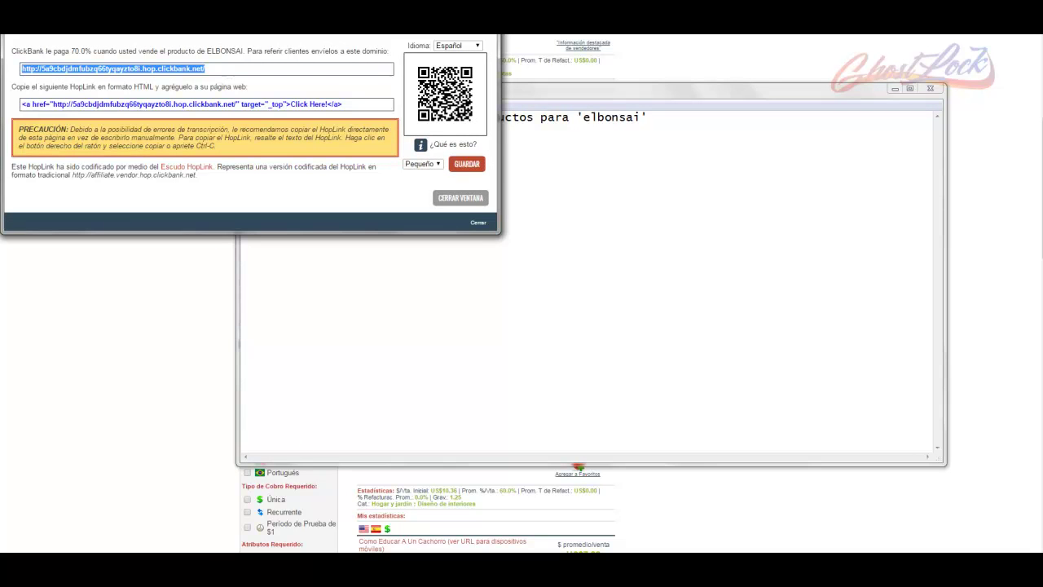
click(489, 318)
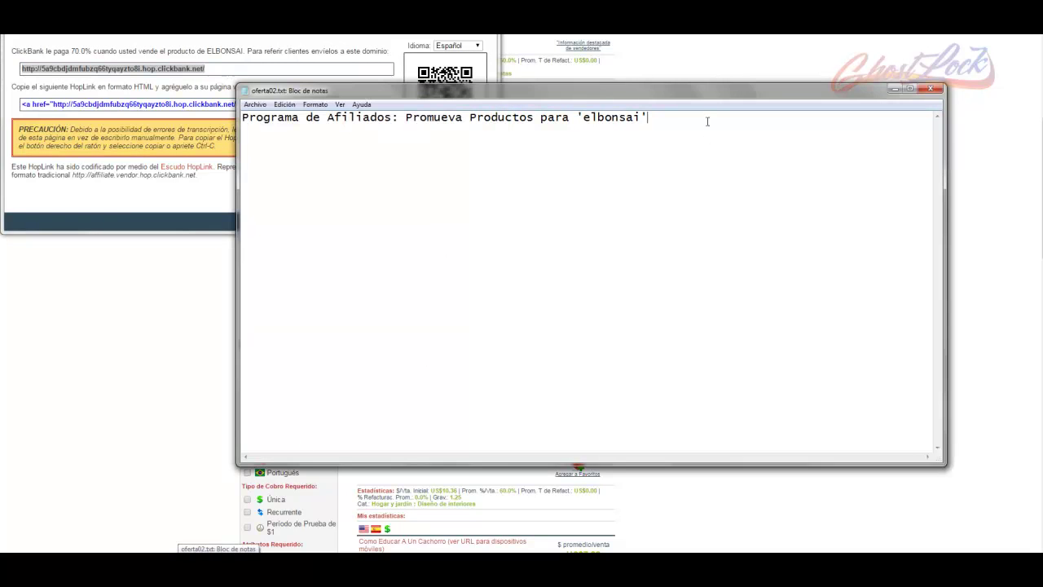
key(ctrl+v)
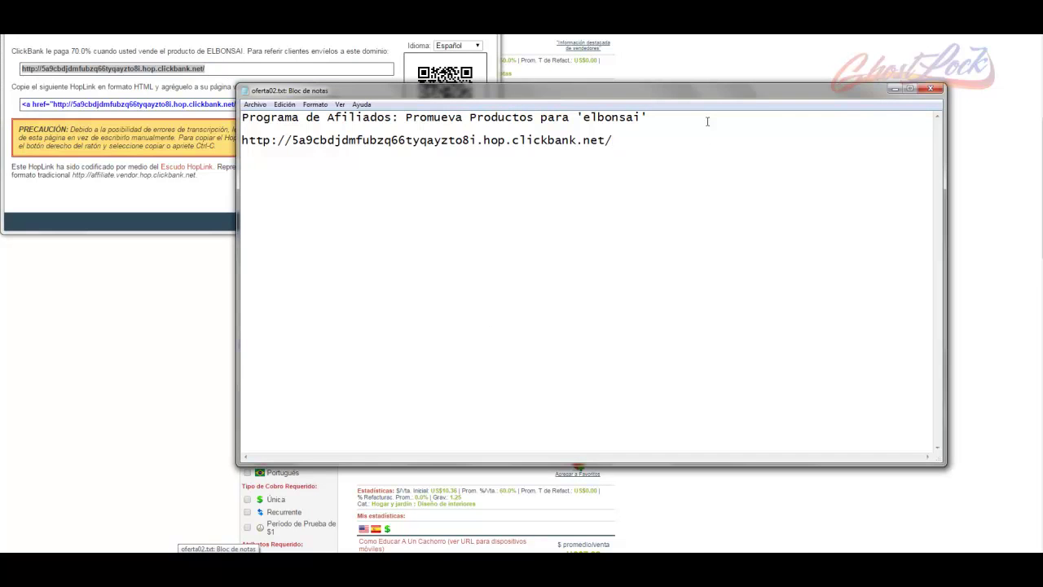
- Close the HopLink window and return to the GhostClickBank settings page in WordPress
click(213, 204)
click(450, 200)
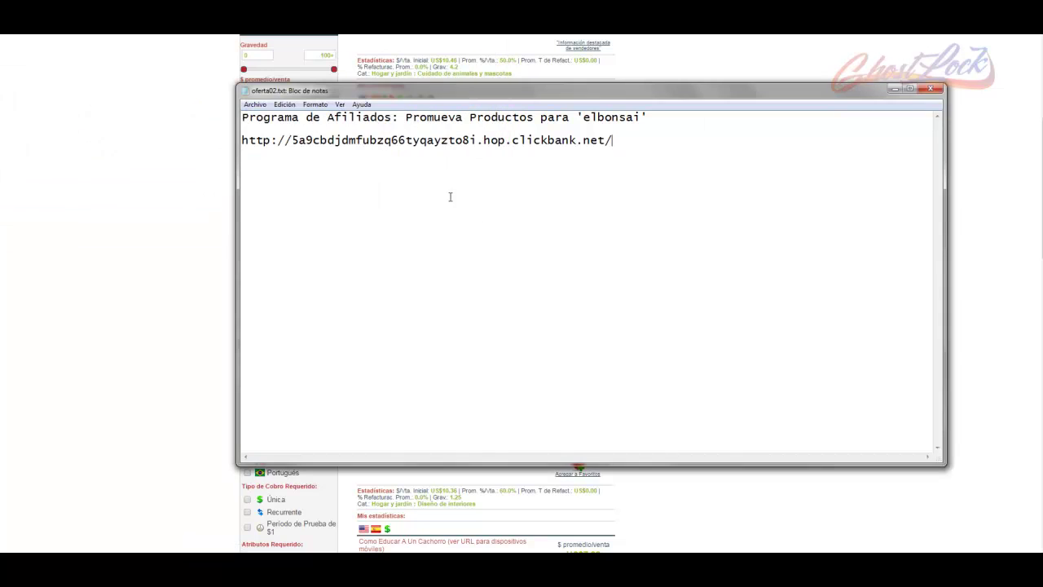
click(202, 241)
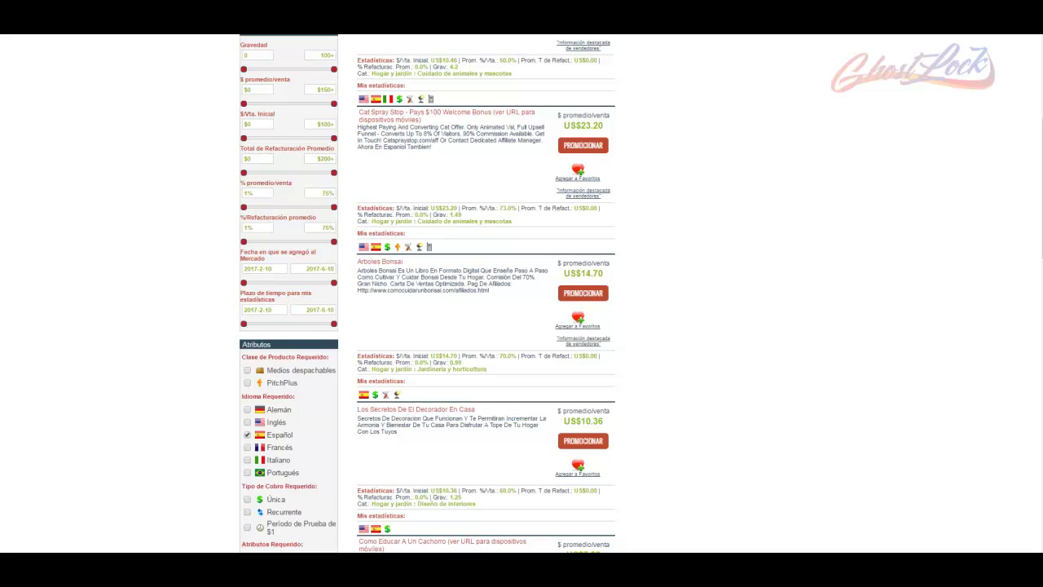
key(ctrl+Tab)
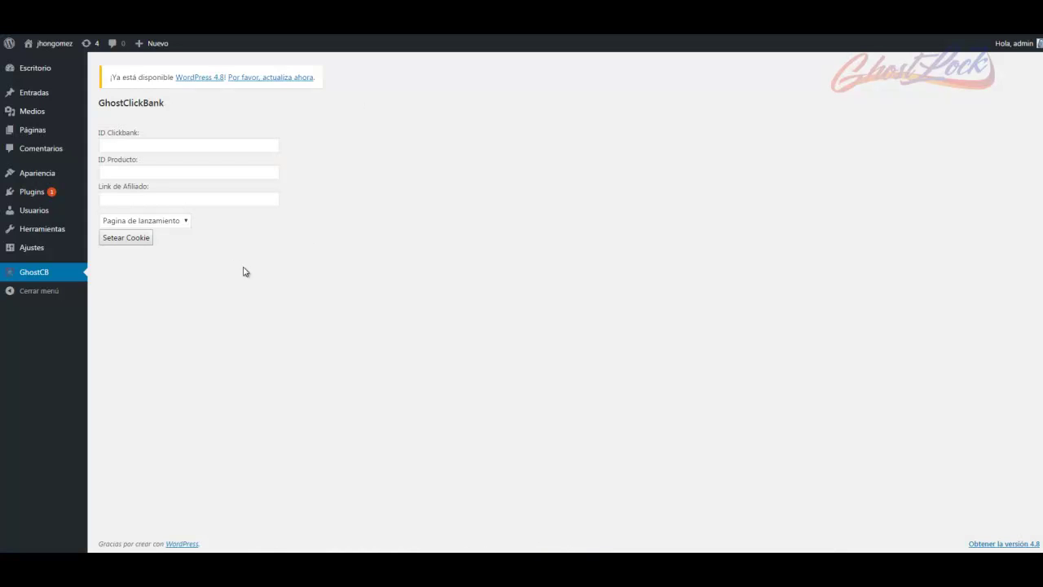
- Enter the account's ClickBank ID and set the product ID to elbonsai, copied from oferta02.txt
click(213, 148)
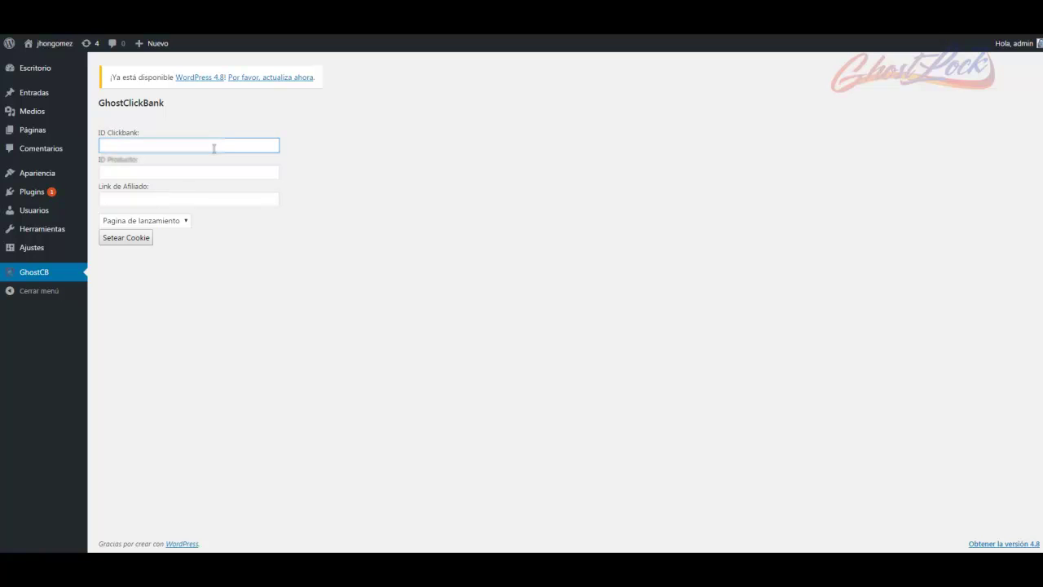
text(jho)
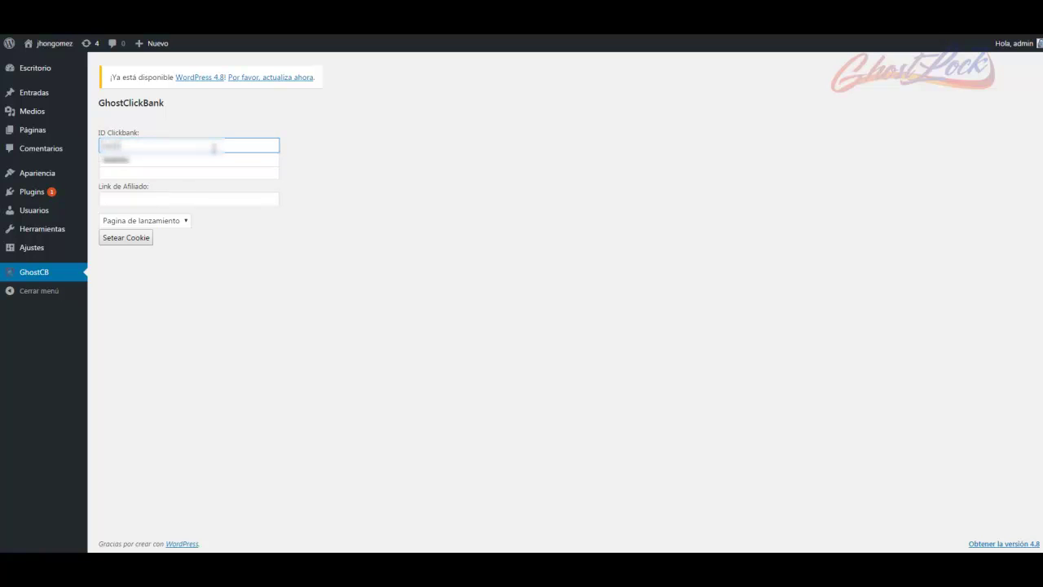
key(Tab)
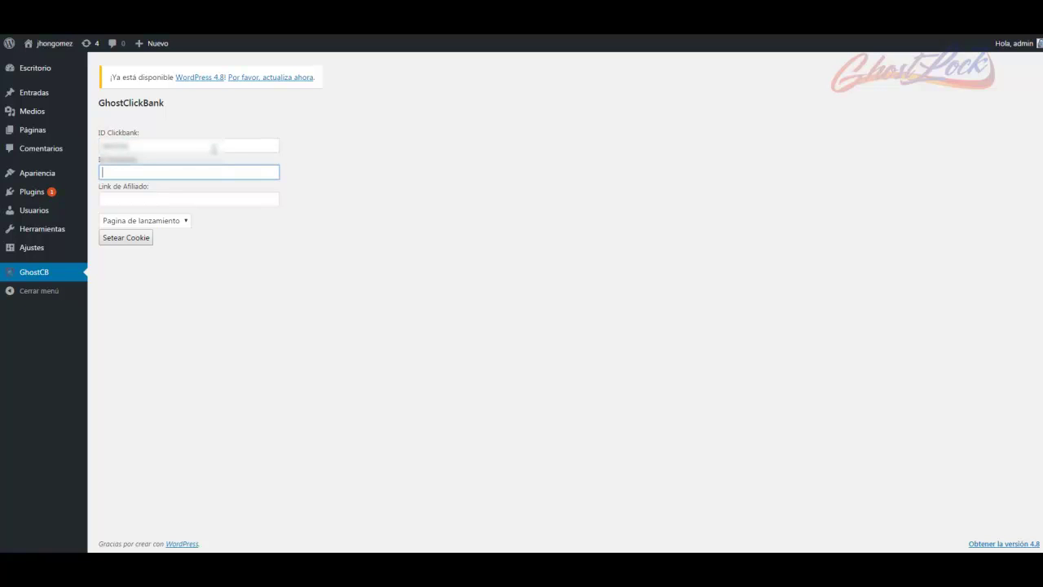
key(alt+Tab)
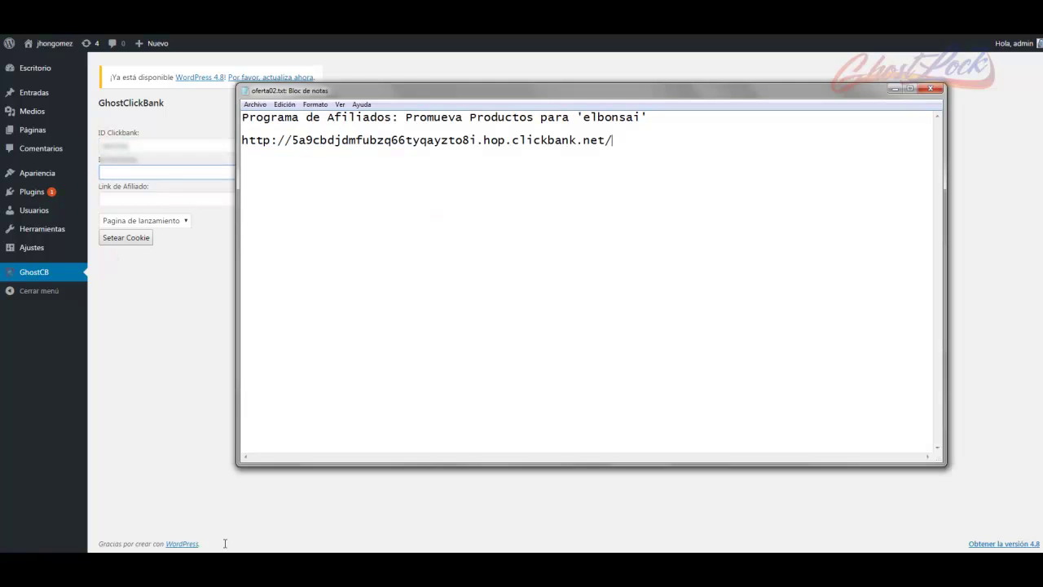
drag(585, 116, 651, 119)
key(ctrl+c)
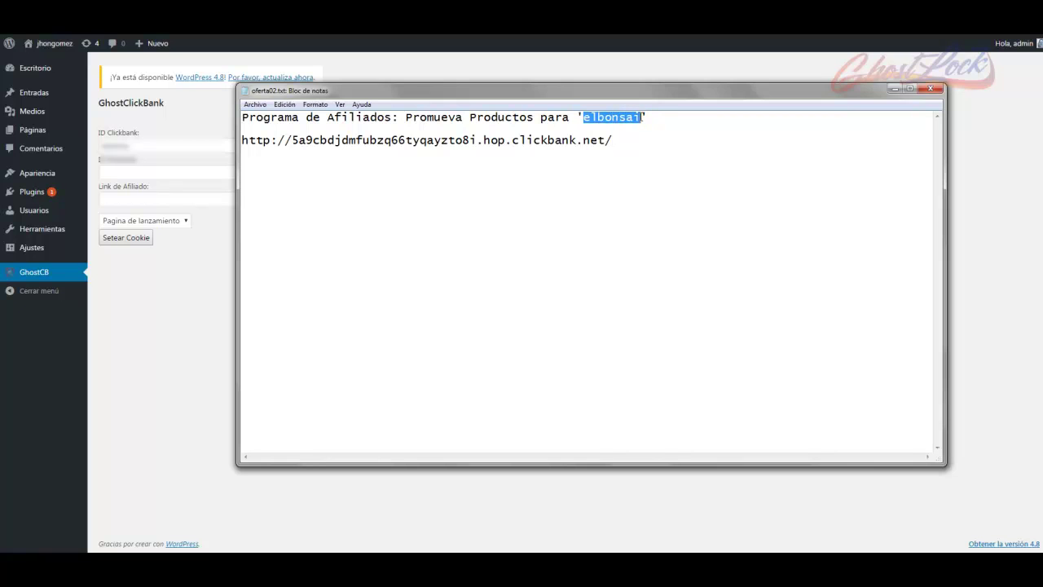
click(159, 172)
key(ctrl+v)
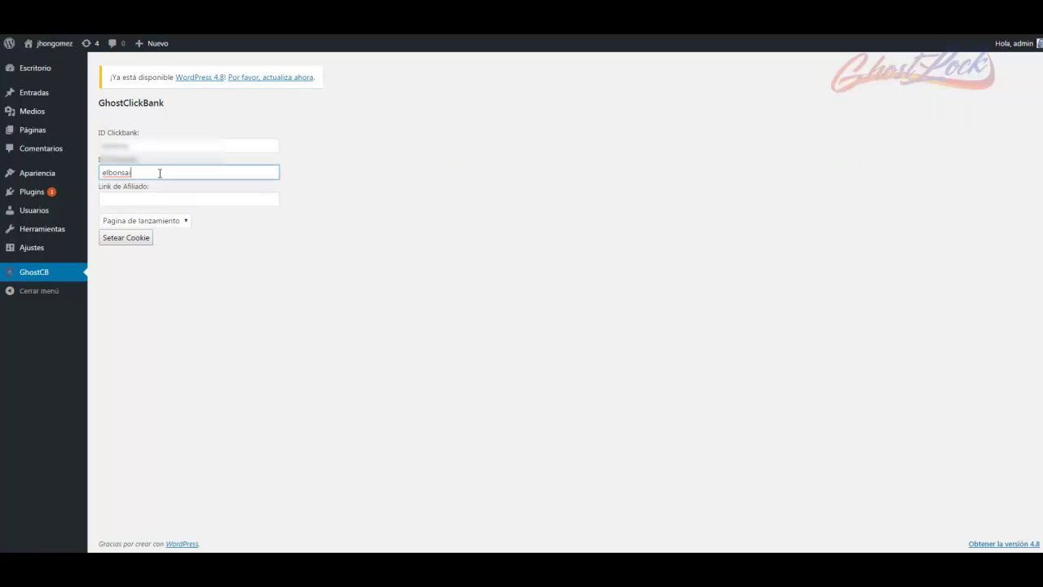
- Copy the HopLink URL from oferta02.txt into the campaign's affiliate link
click(245, 404)
key(alt+Tab)
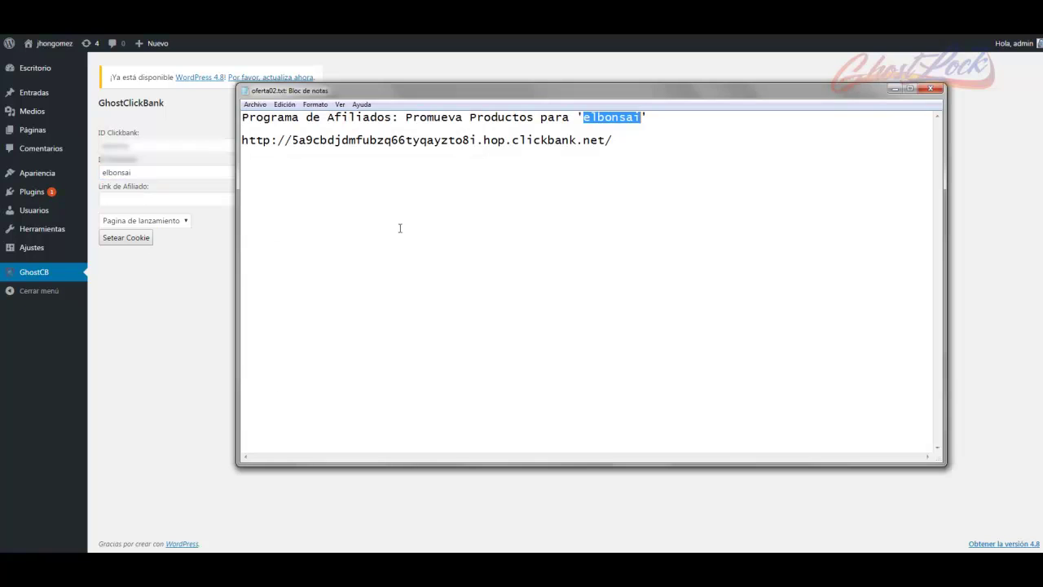
drag(620, 141, 242, 151)
key(ctrl+c)
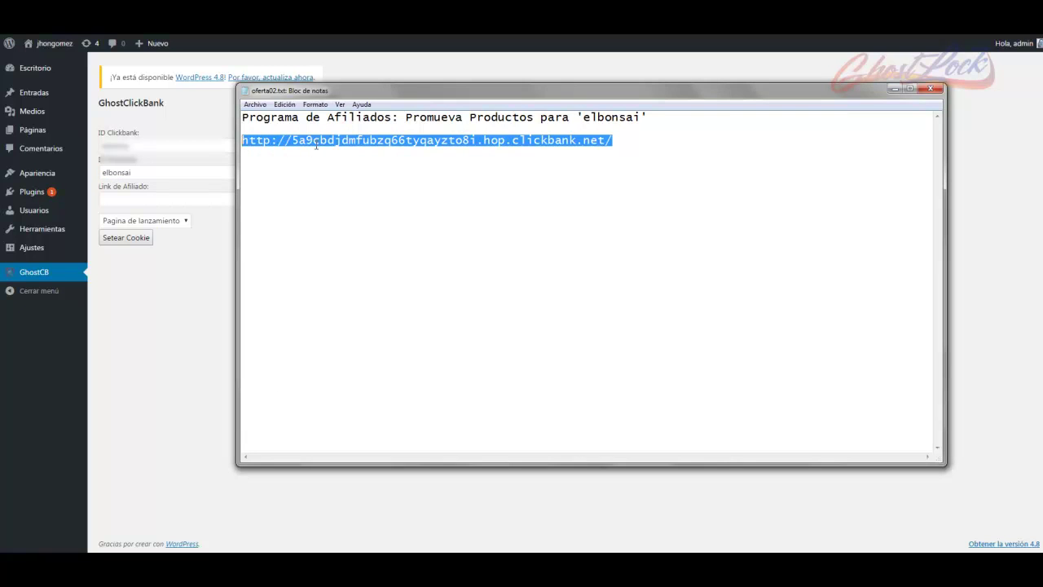
click(185, 199)
key(ctrl+v)
click(297, 273)
- Assign the campaign to Pagina de lanzamiento and set its cookie
click(182, 222)
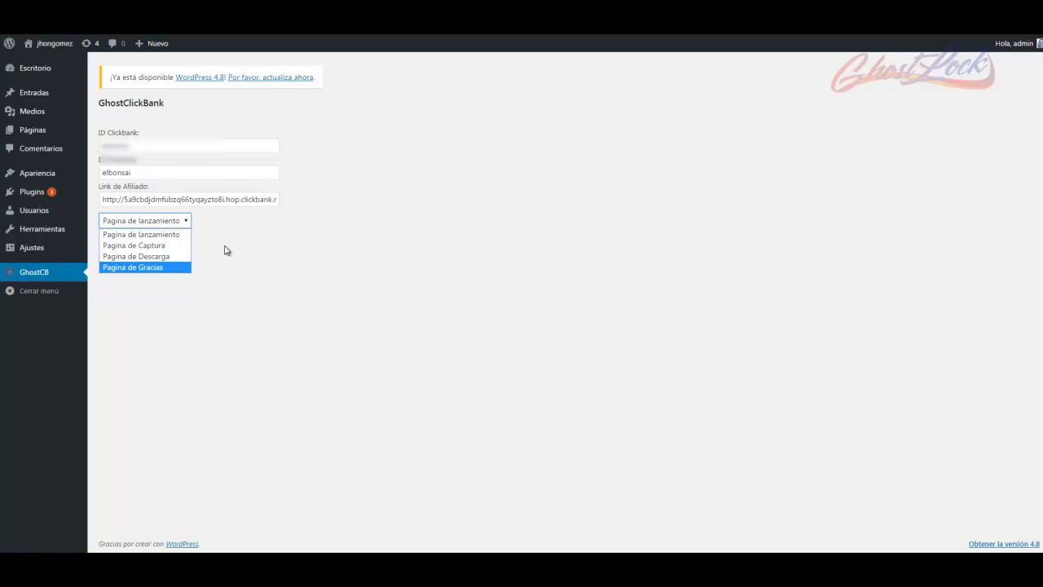
click(151, 235)
click(151, 236)
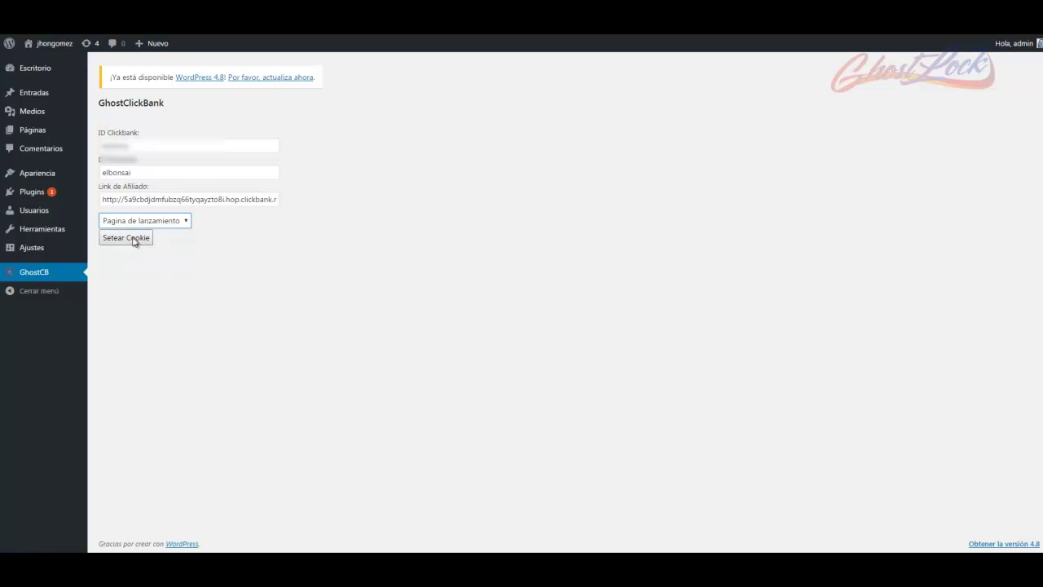
click(135, 239)
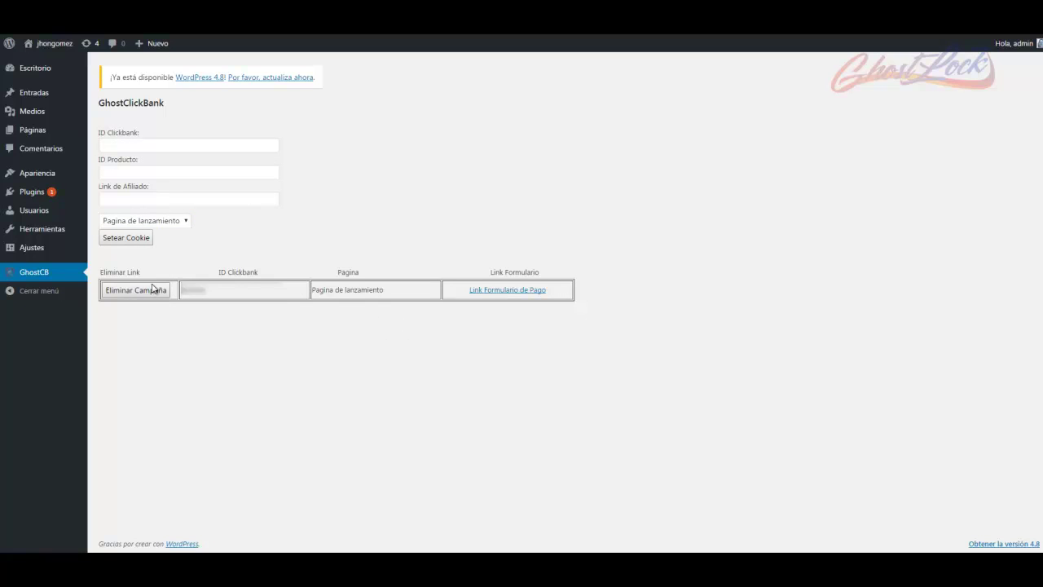
- Open the campaign's payment form in a new tab, review the Arboles Bonsai order form down to its footer, and close it
right_click(512, 292)
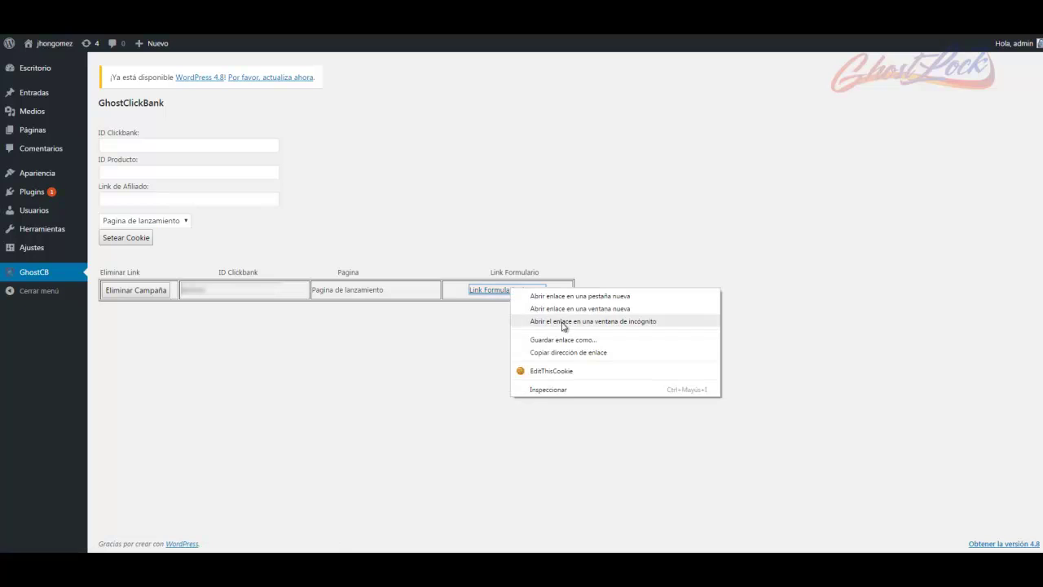
right_click(432, 333)
right_click(488, 291)
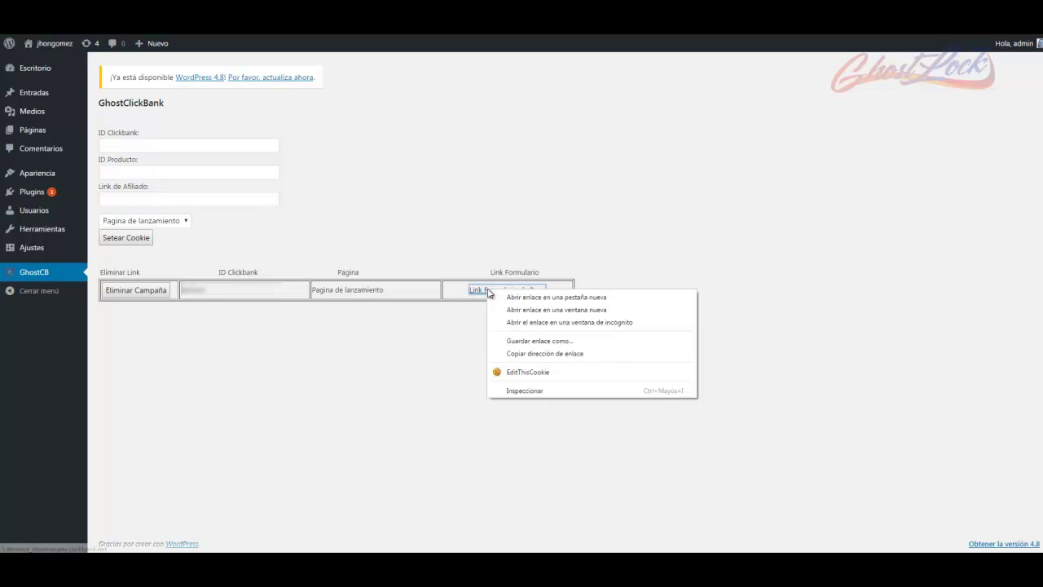
click(554, 298)
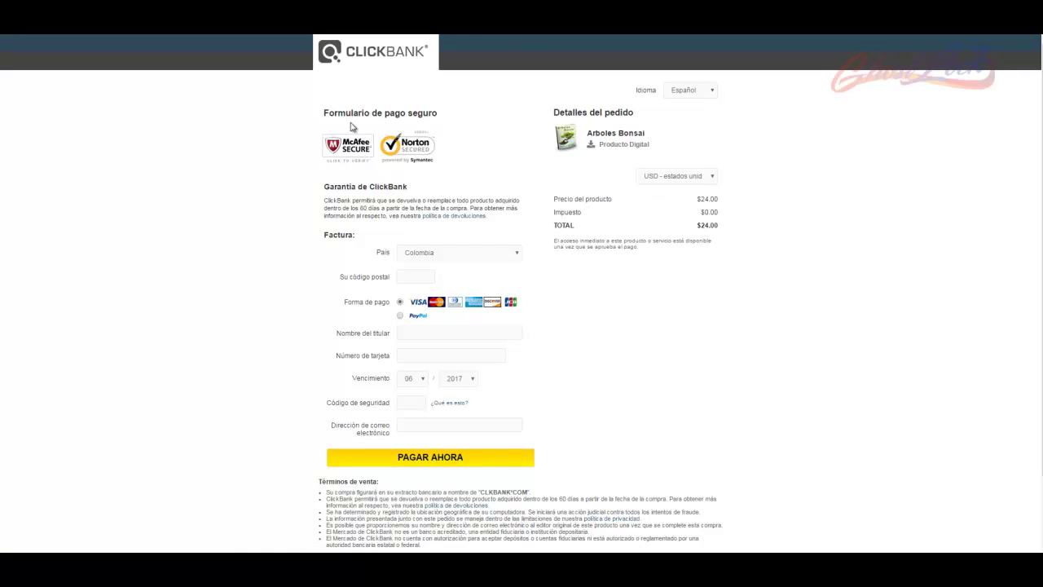
scroll(625, 283, down, 2)
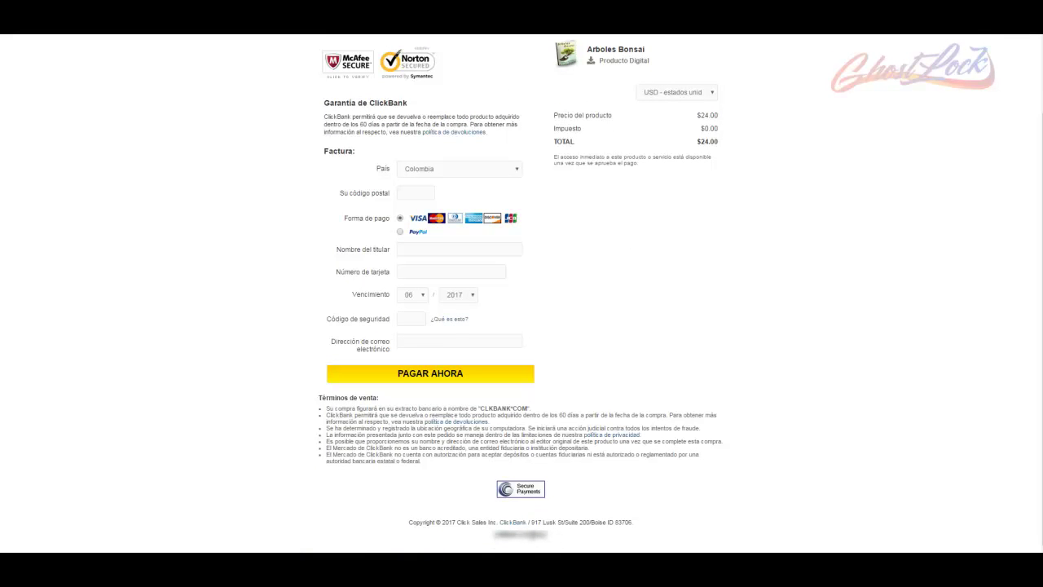
scroll(566, 408, up, 2)
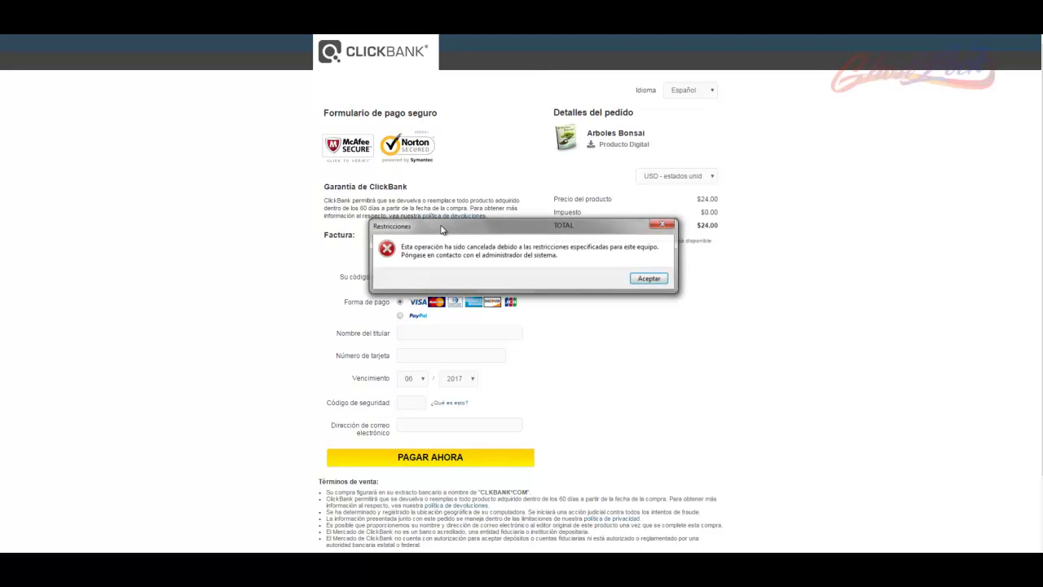
click(657, 279)
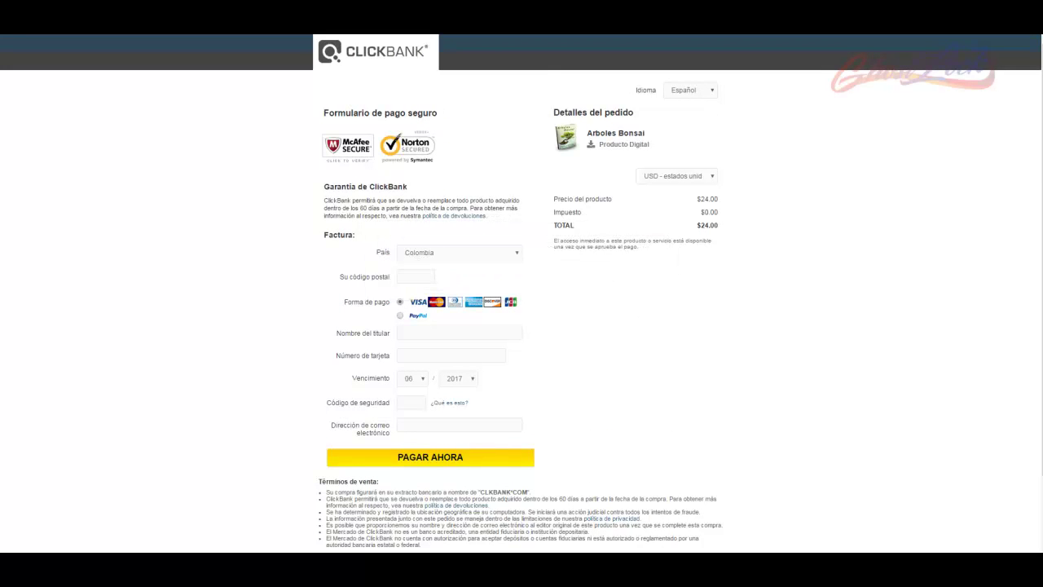
key(ctrl+w)
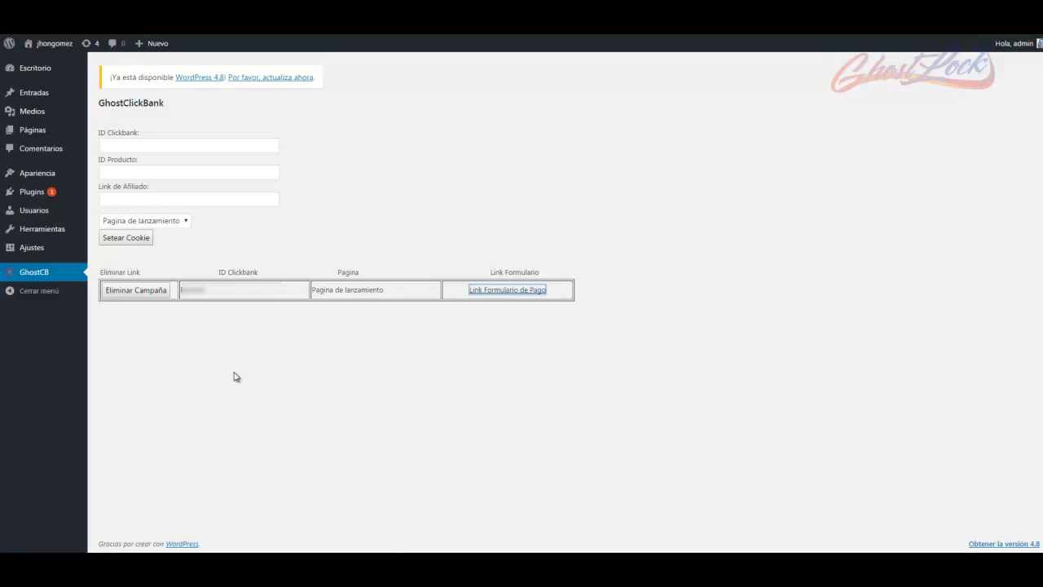
- Open Pagina de lanzamiento for editing and write "Hola Mundo" followed by a new paragraph "Texto de mi carta de ventas"
mouse_move(66, 136)
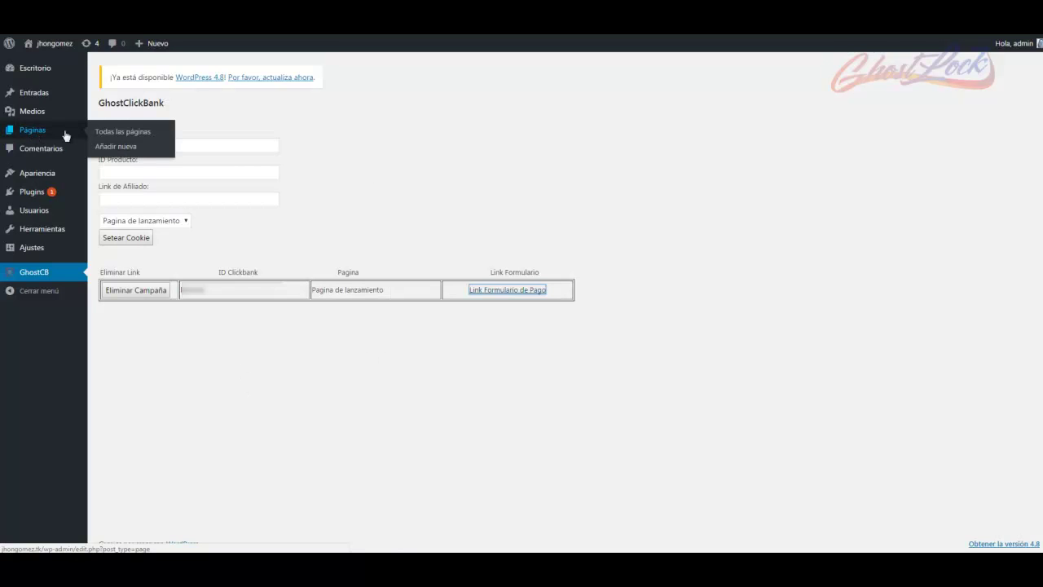
click(135, 133)
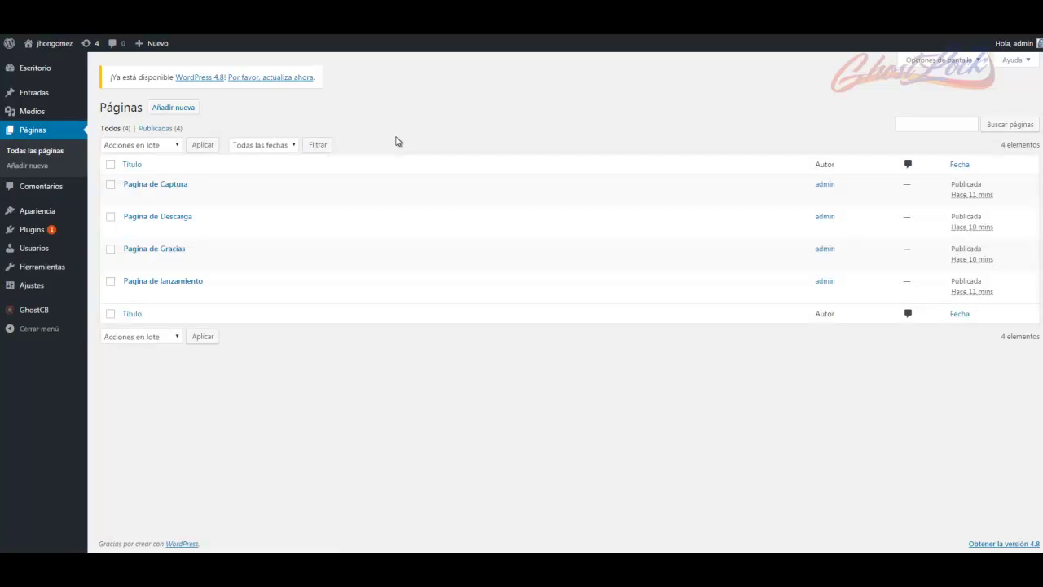
click(133, 295)
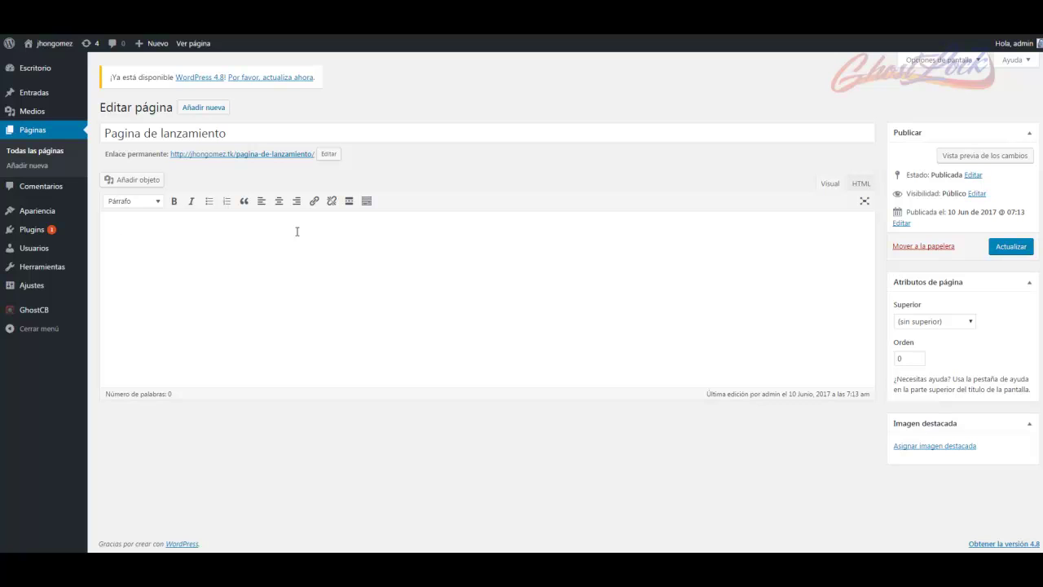
text(Hola Munod)
key(BackSpace)
key(BackSpace)
text(toi)
text( de m)
text(i carta d)
text(e ventas)
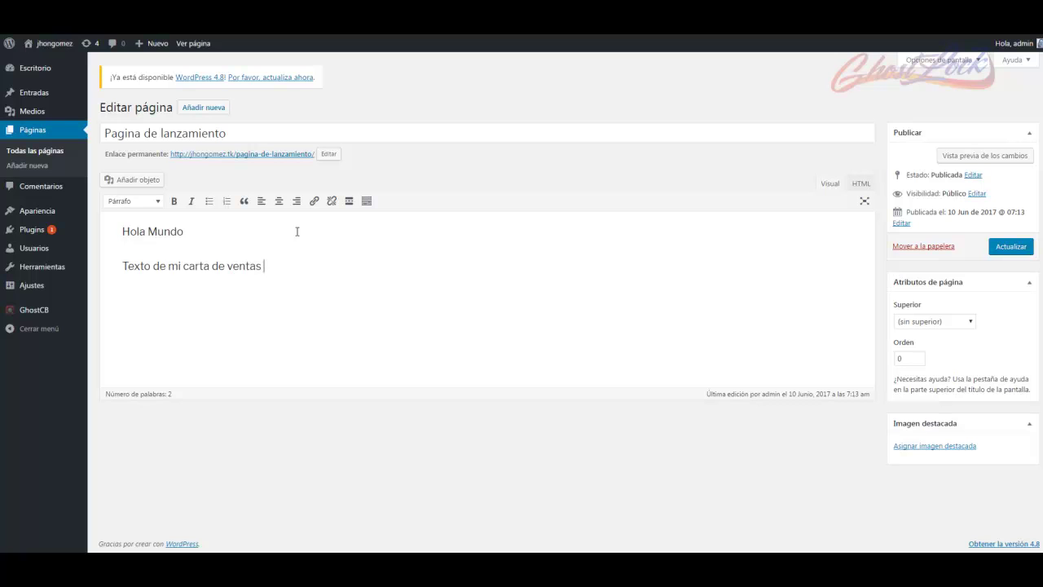
- Repeat the sentence "Texto de mi carta de ventas" nine more times in the same paragraph
key(shift+Home)
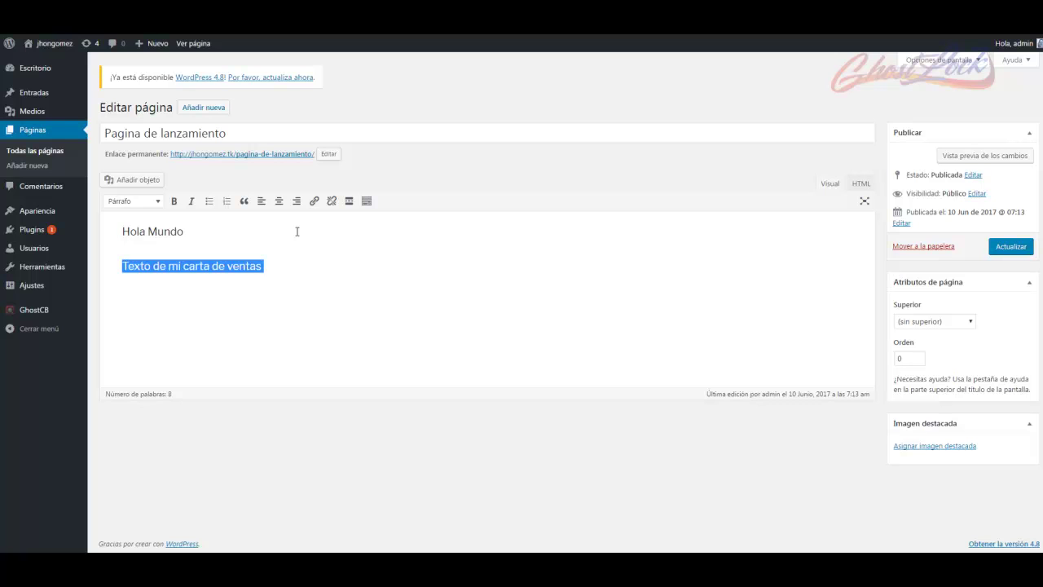
key(ctrl+c)
key(End)
key(ctrl+v)
key(ctrl+v)
key(ctrl+v)
key(ctrl+v)
key(ctrl+v)
key(ctrl+v)
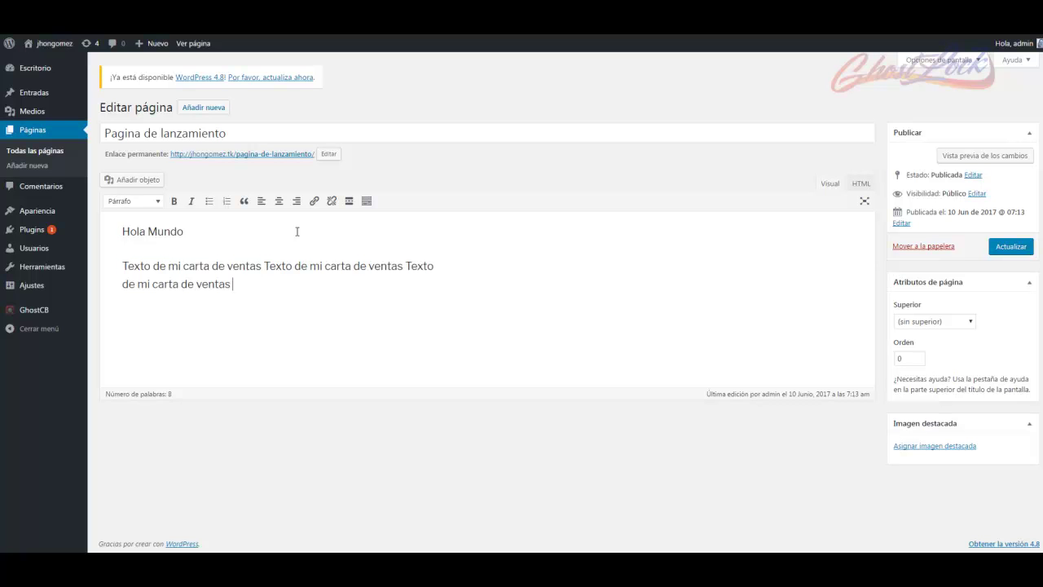
key(ctrl+v)
key(ctrl+v)
key(ctrl+v)
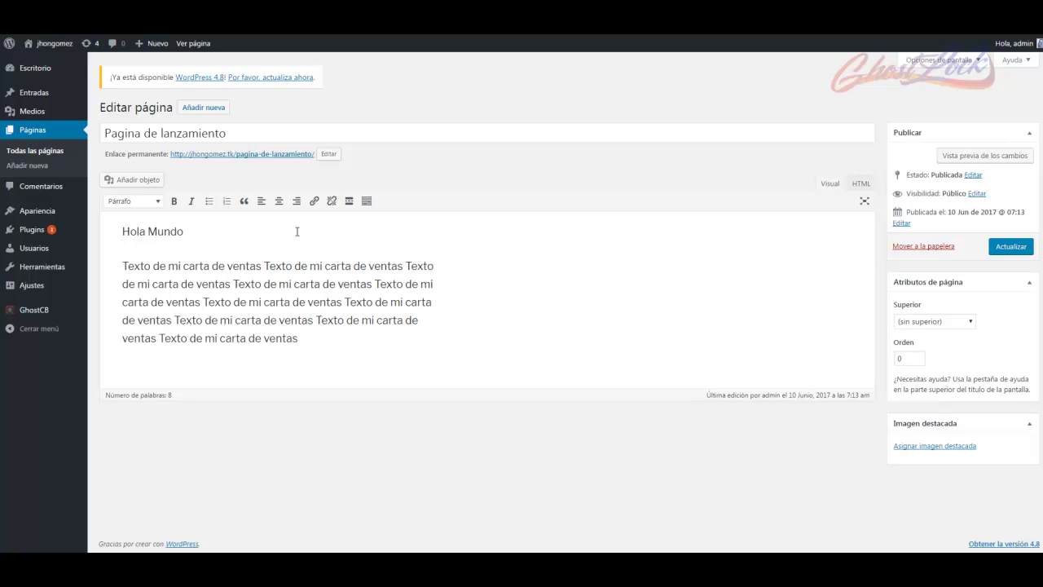
- Center the heading line and the sales letter paragraph
drag(311, 332, 75, 233)
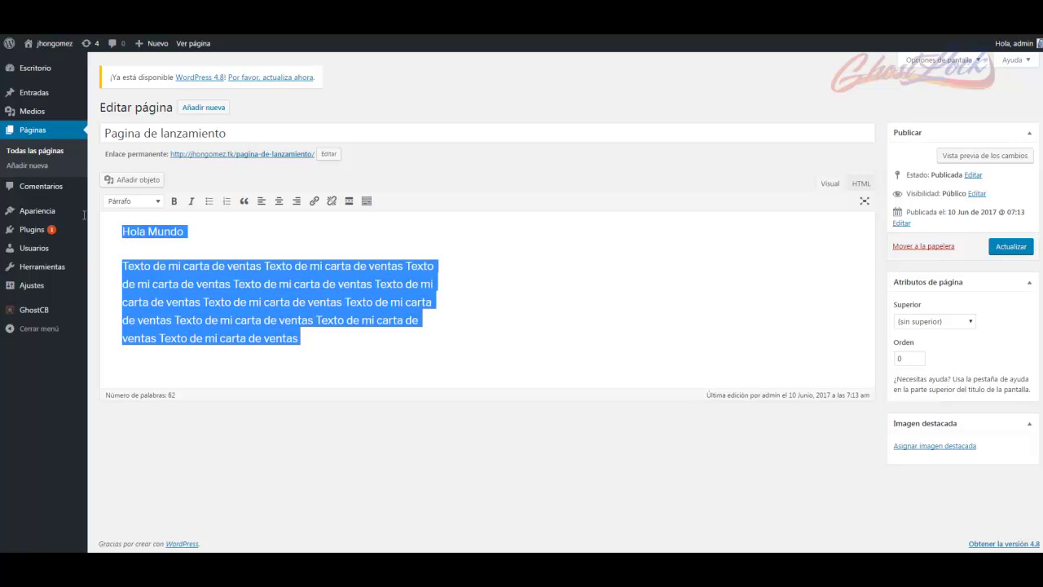
click(278, 201)
click(421, 331)
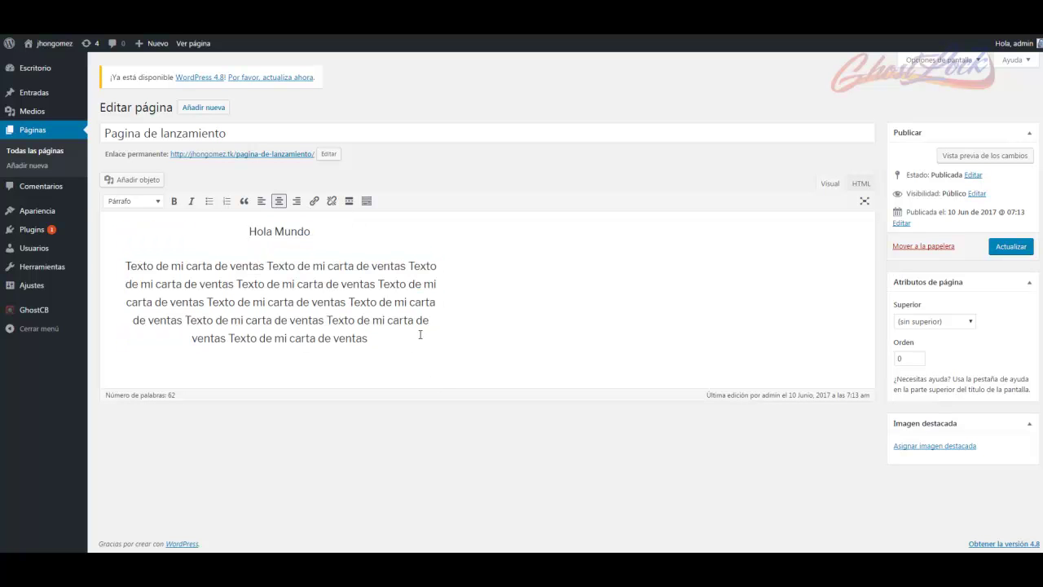
- Insert the ordenar-ahora.png image from the media library at medium size, 300 × 91, below the sales letter text
key(Return)
key(Return)
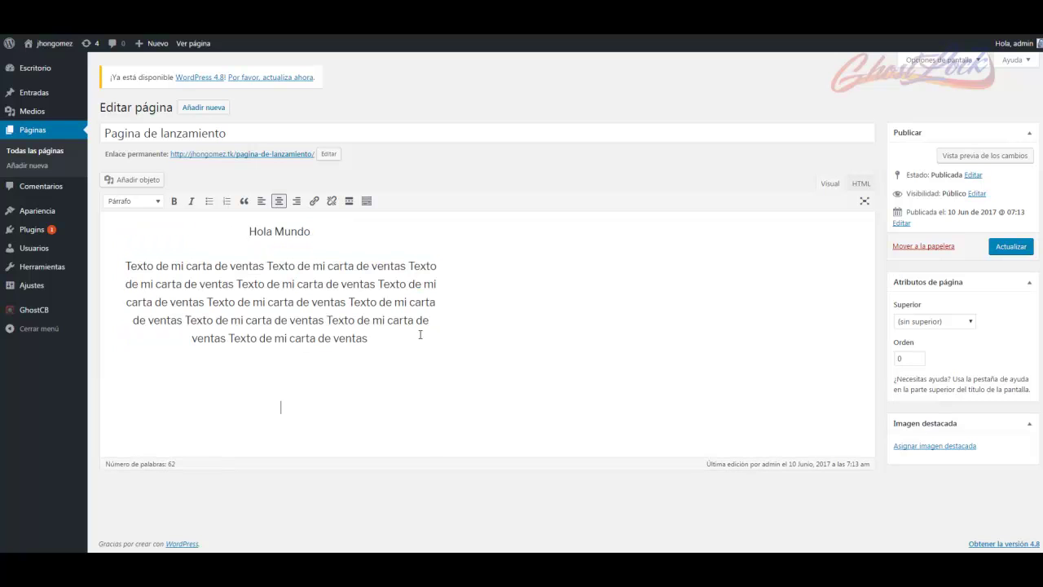
click(148, 182)
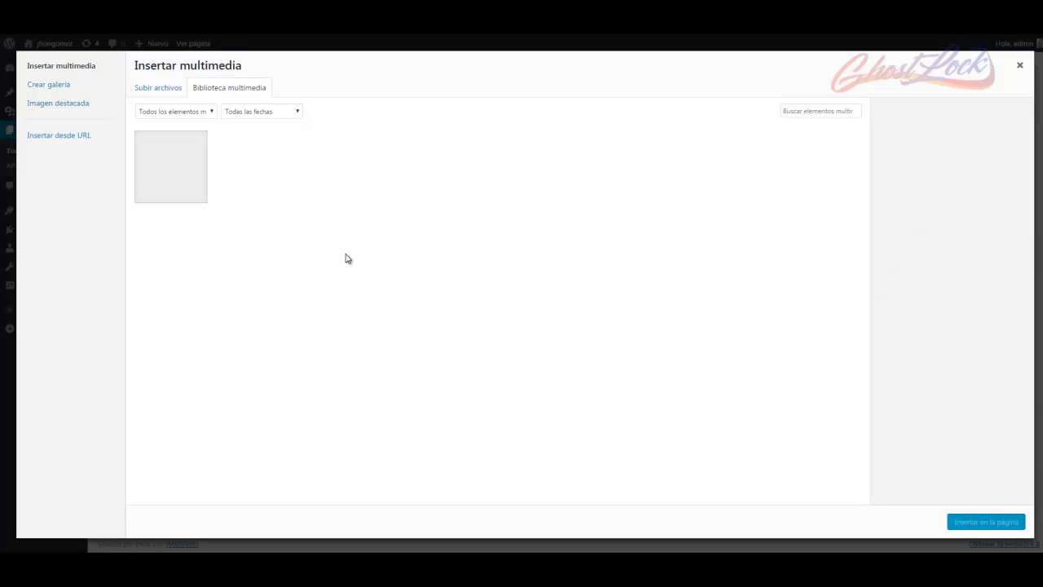
click(174, 173)
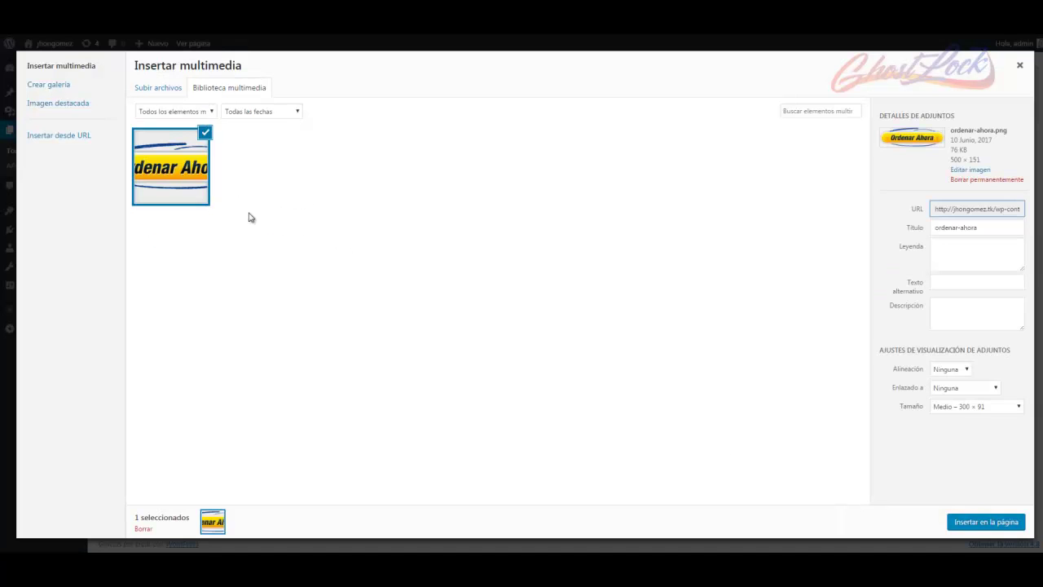
click(989, 526)
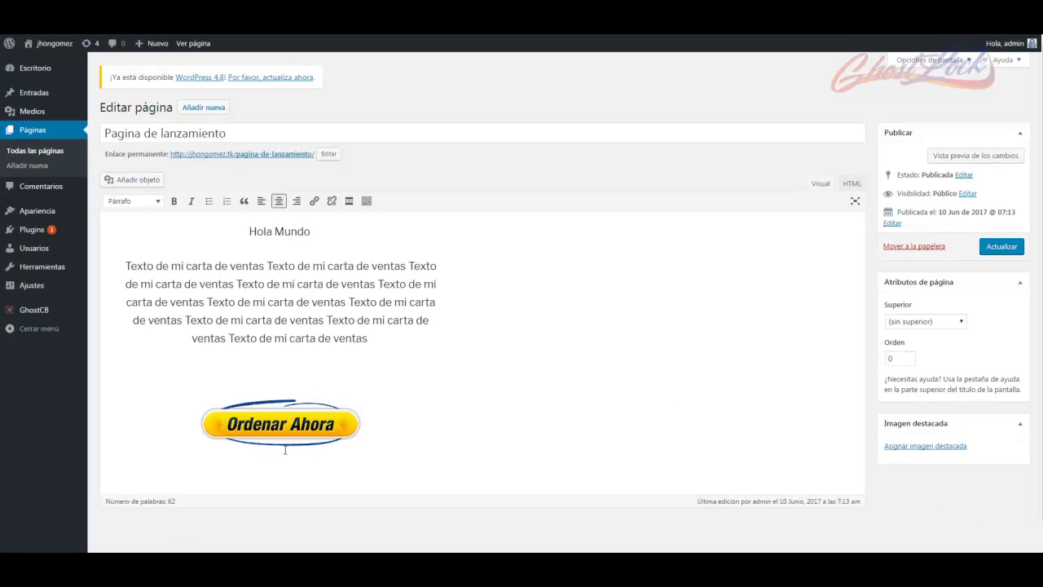
- Copy the link address of the GhostCB campaign's payment form and return to the Ordenar Ahora image on Pagina de lanzamiento
click(295, 432)
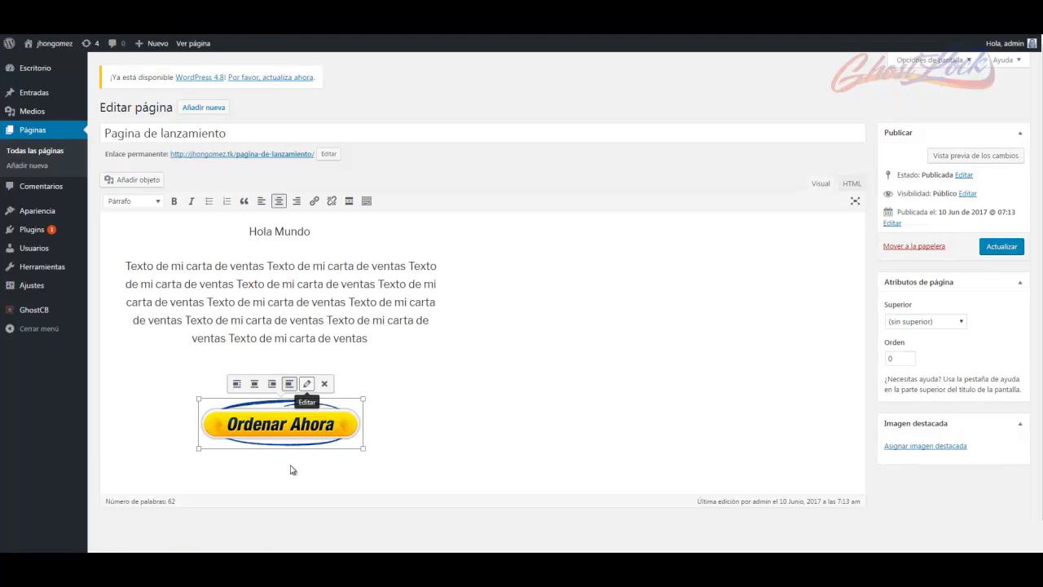
click(47, 311)
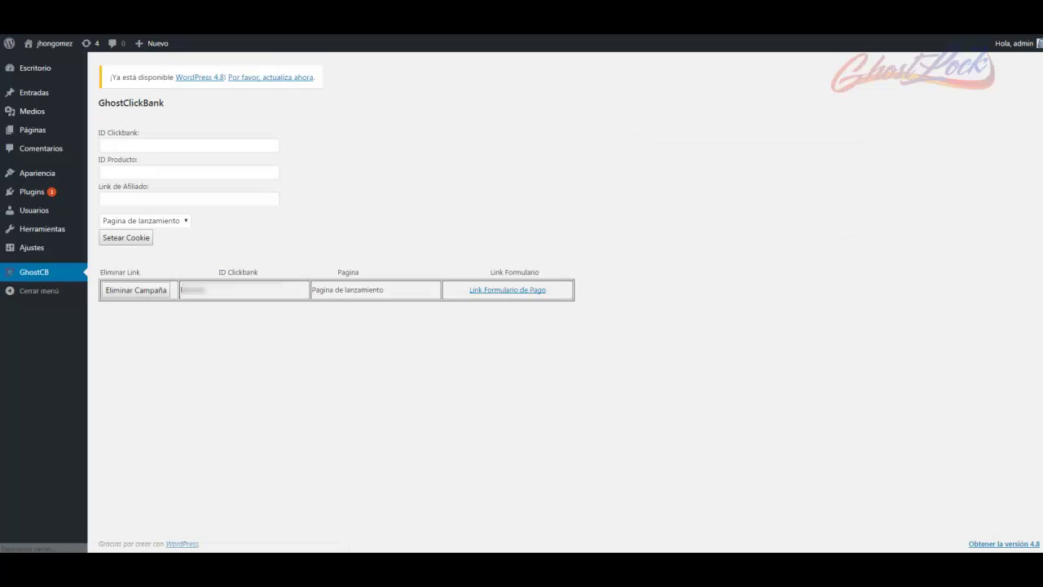
right_click(527, 291)
click(580, 357)
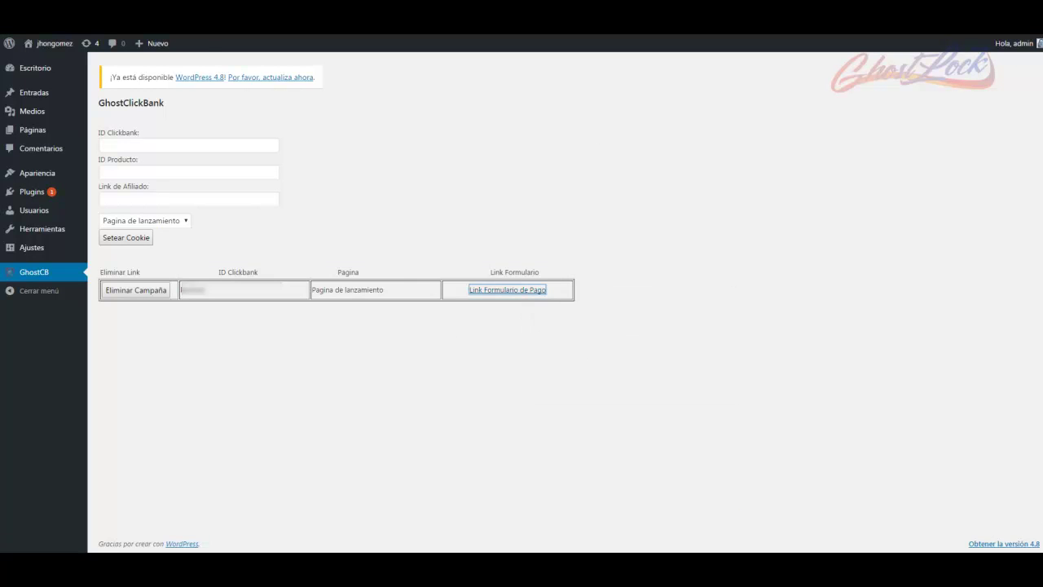
key(alt+Left)
click(322, 437)
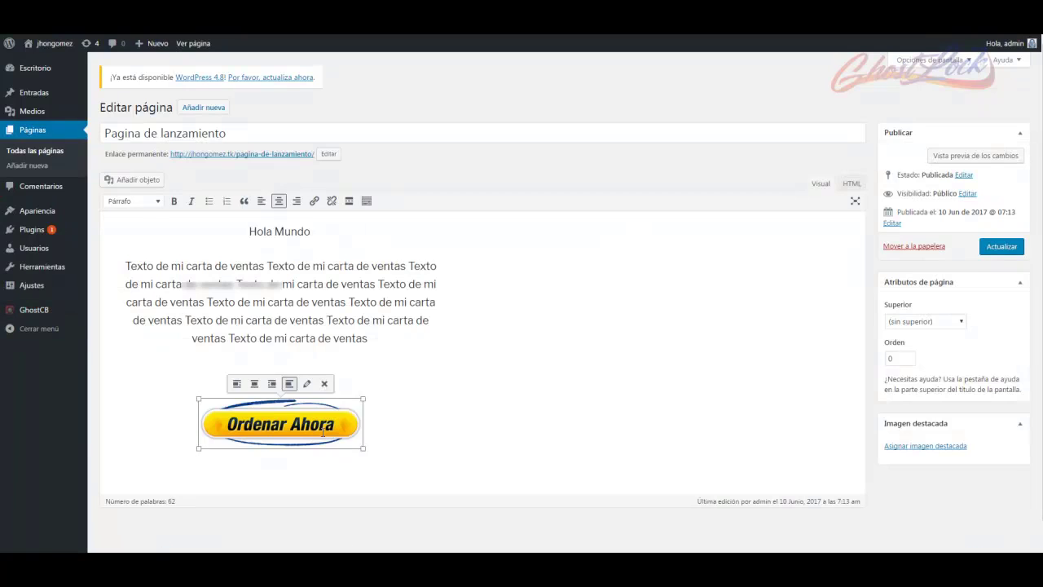
- Link the Ordenar Ahora image to the copied payment form address as a custom URL and update Pagina de lanzamiento
click(307, 381)
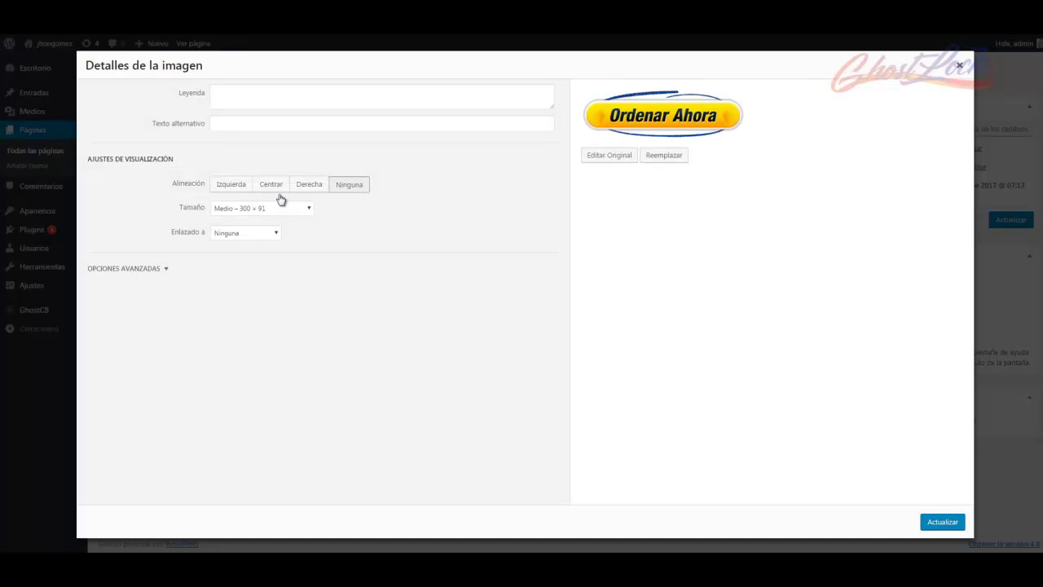
click(263, 234)
click(243, 264)
key(ctrl+v)
click(291, 300)
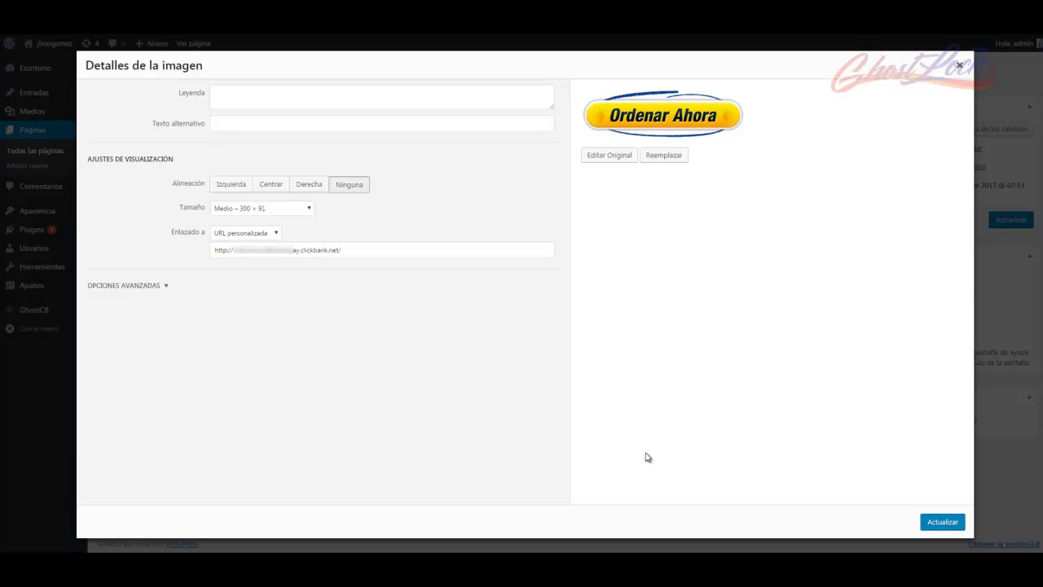
click(943, 523)
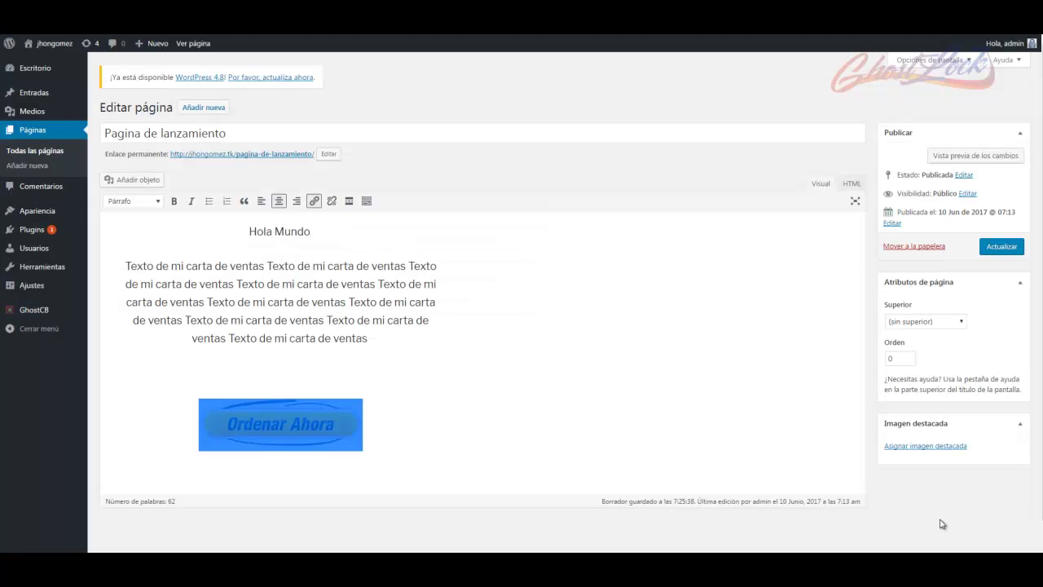
click(999, 248)
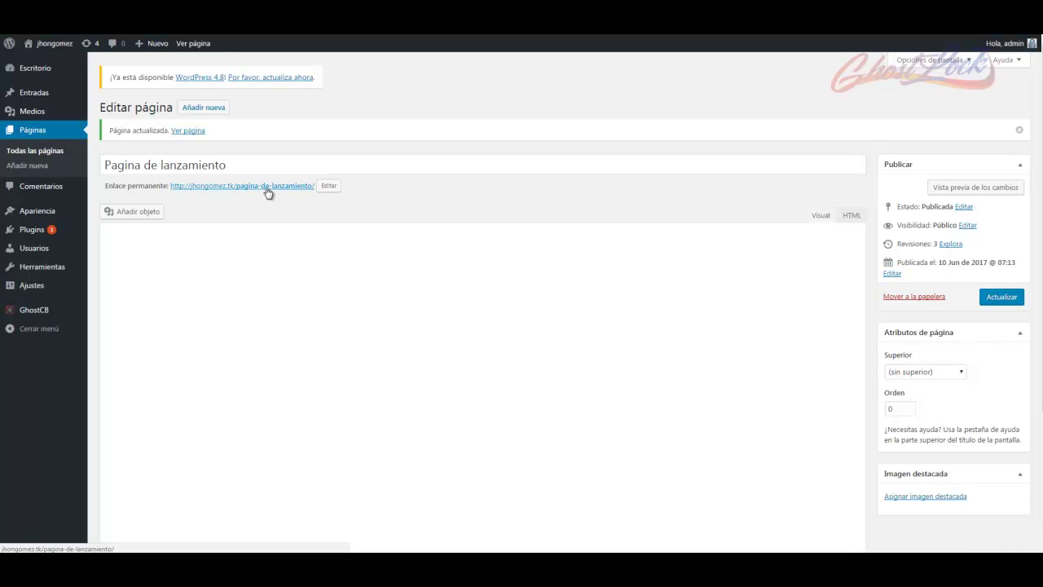
- View the published Pagina de lanzamiento and follow its Ordenar Ahora button to examine the ClickBank payment form
click(277, 187)
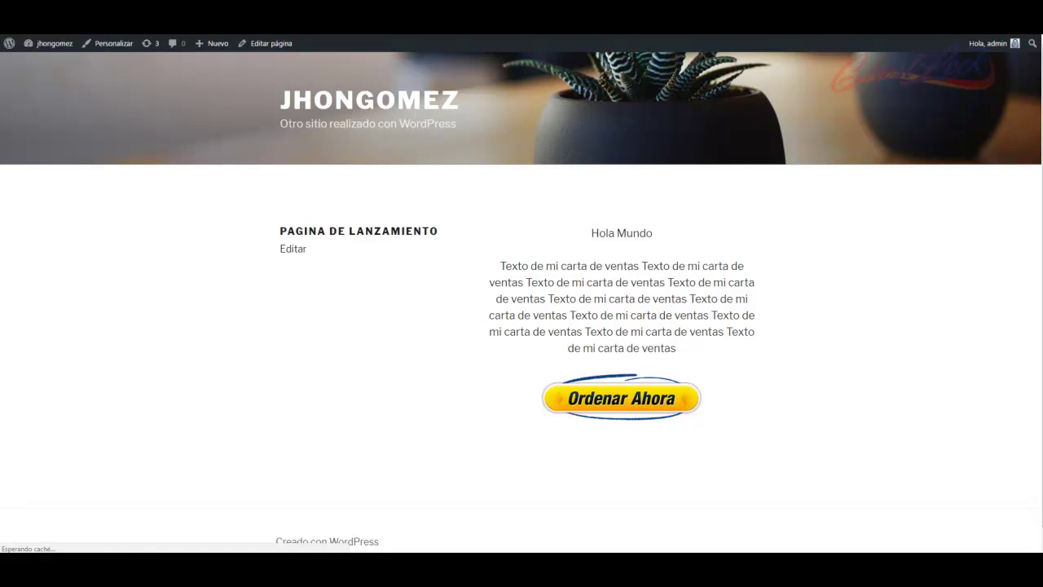
scroll(707, 342, down, 1)
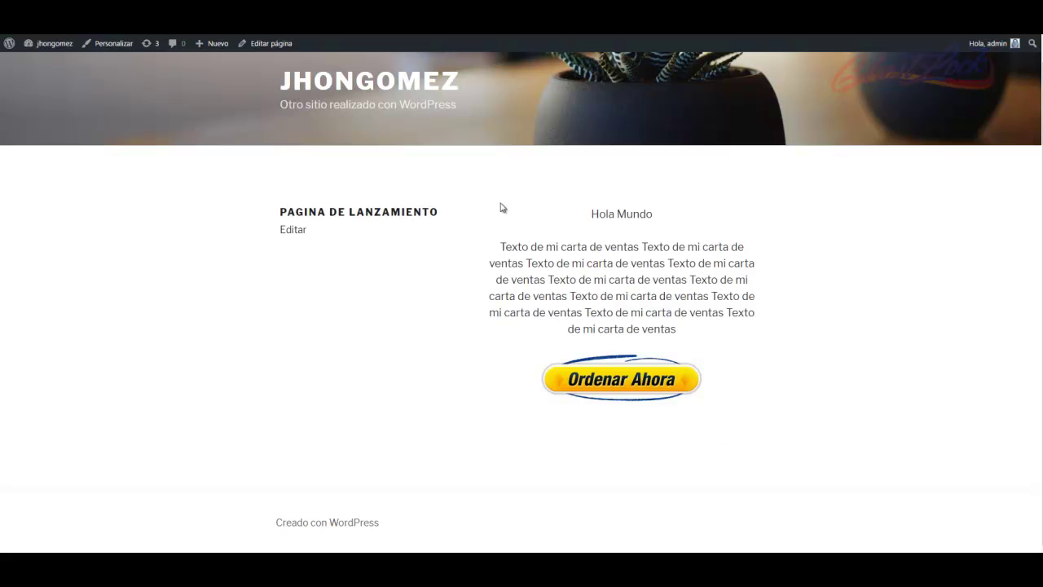
click(621, 381)
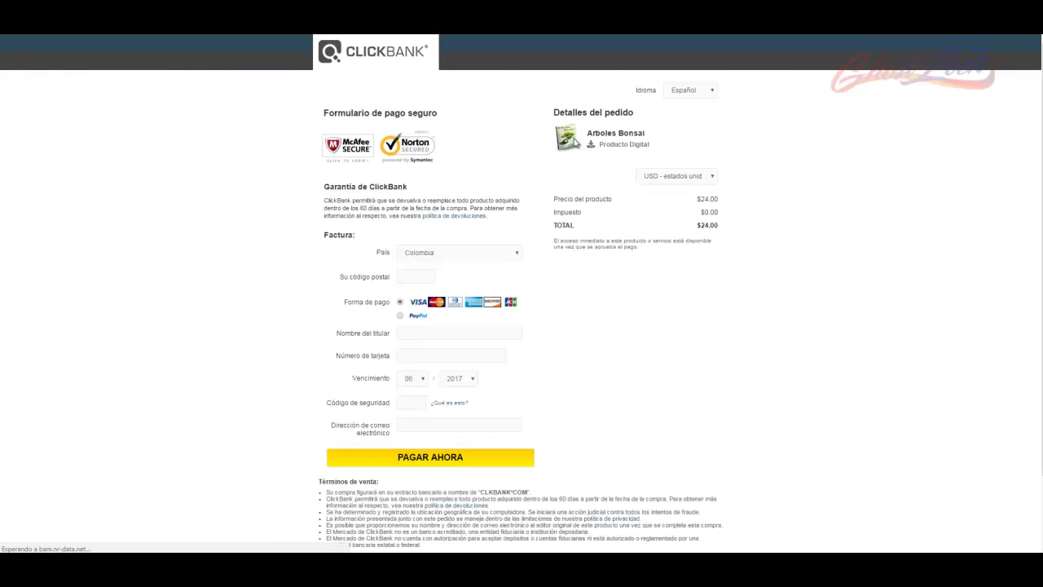
scroll(649, 370, down, 2)
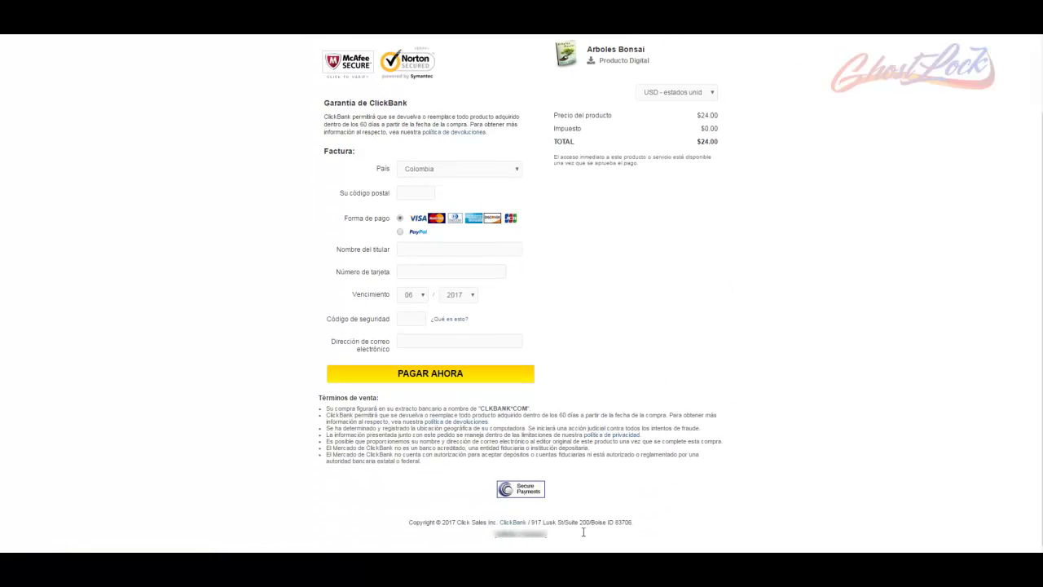
scroll(612, 368, up, 2)
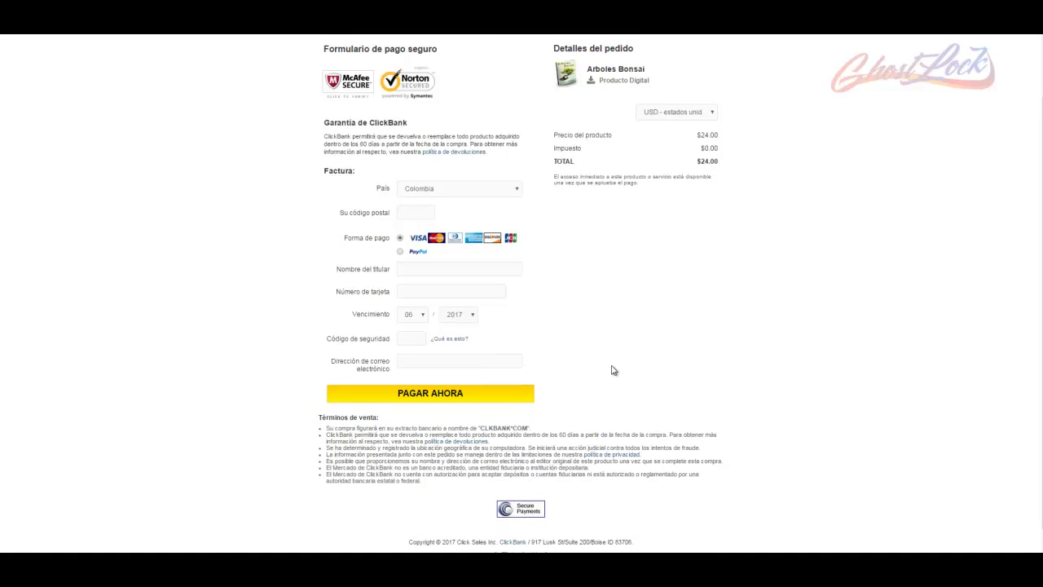